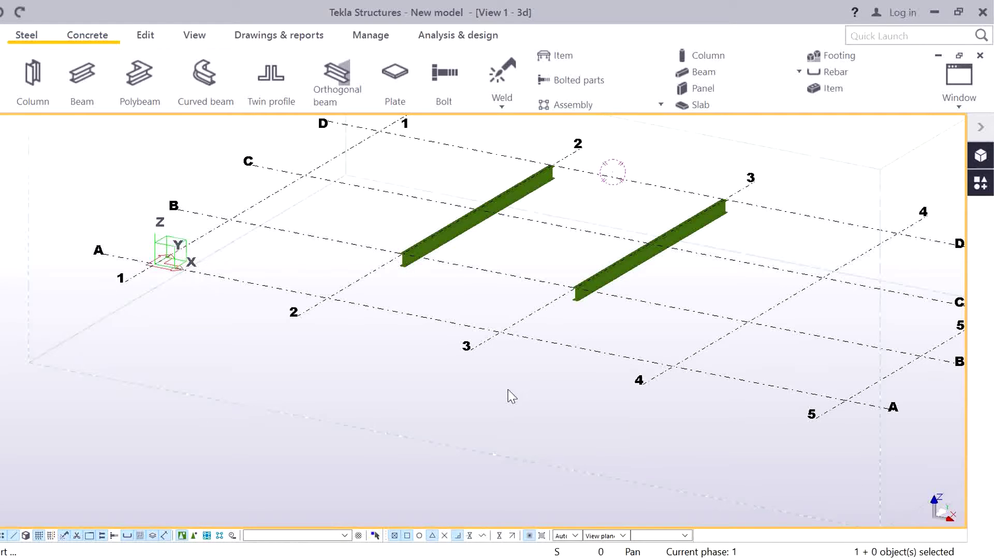
- Pan and zoom the 3D model, select the right then left beam, and clear the selection
middle_click_drag(508, 395, 486, 434)
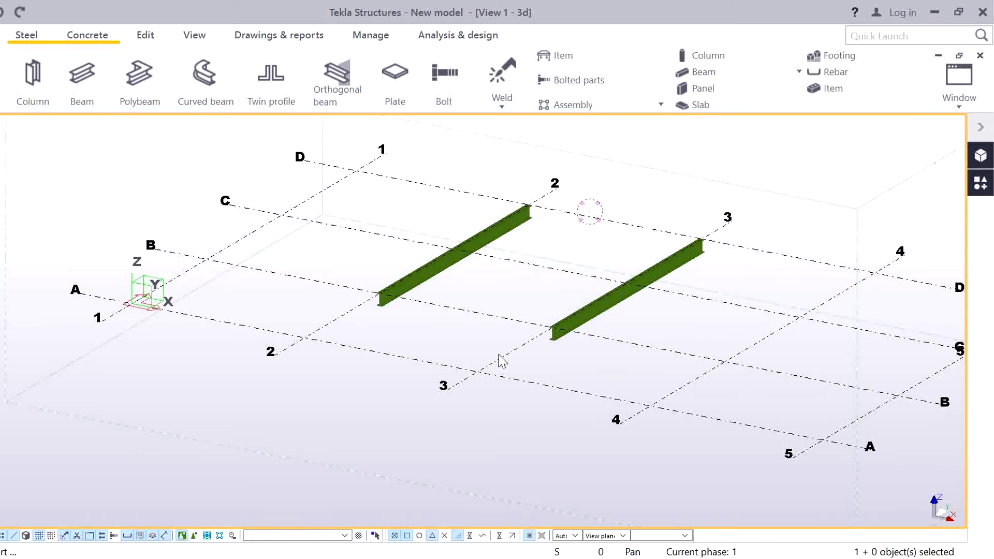
scroll(604, 323, "up", 1)
left_click(606, 322)
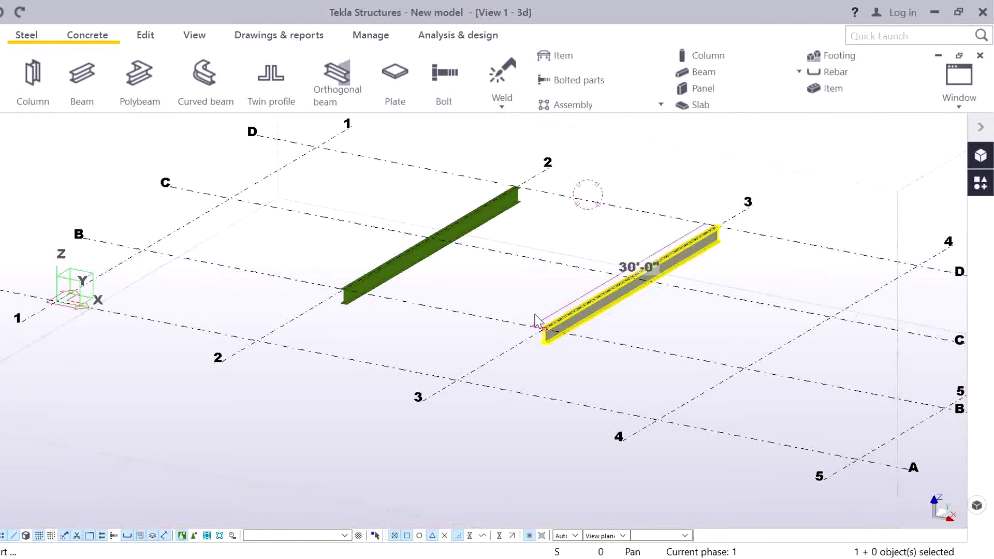
left_click(436, 251)
left_click(492, 275)
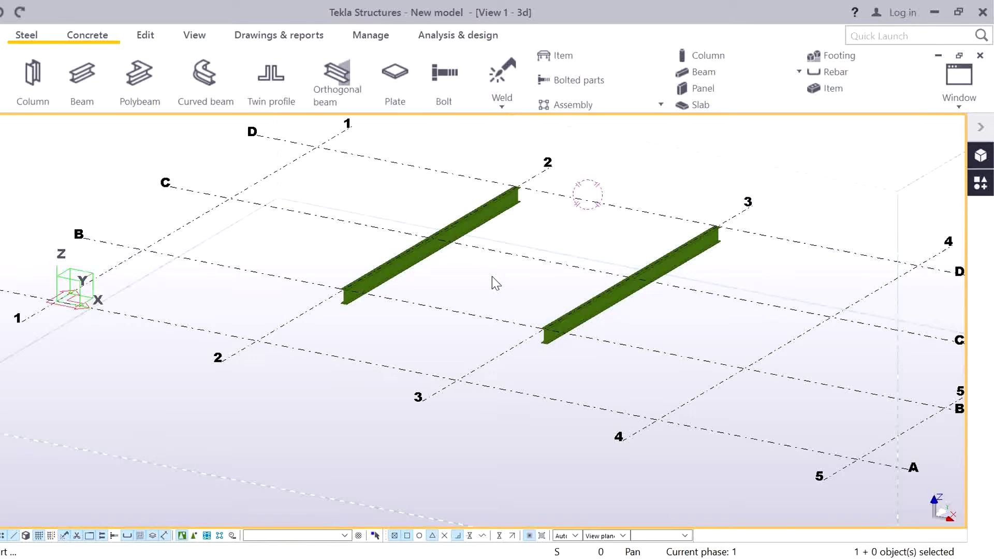
- Choose the 150 Model Checking template in the Report dialog and create it from all objects
key("ctrl+b")
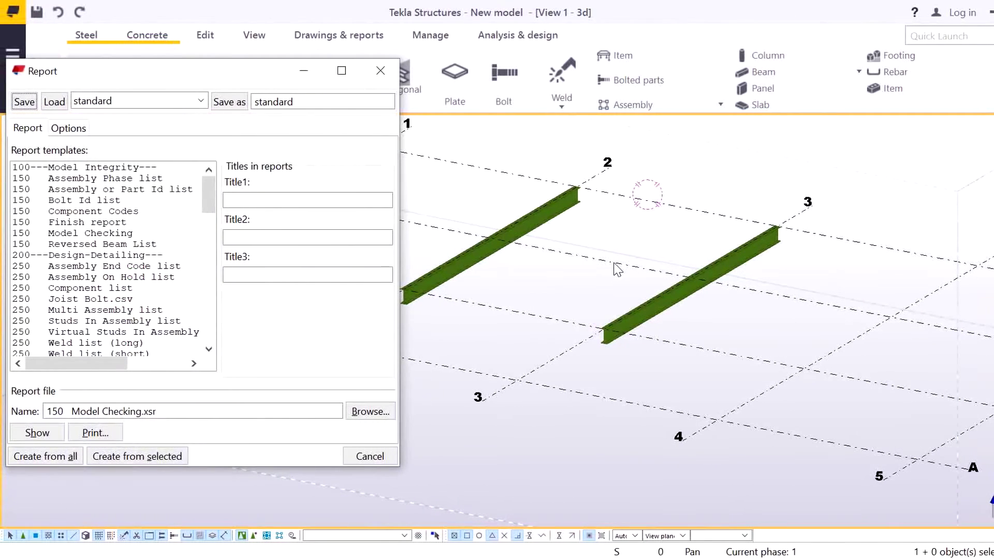
scroll(616, 269, "down", 3)
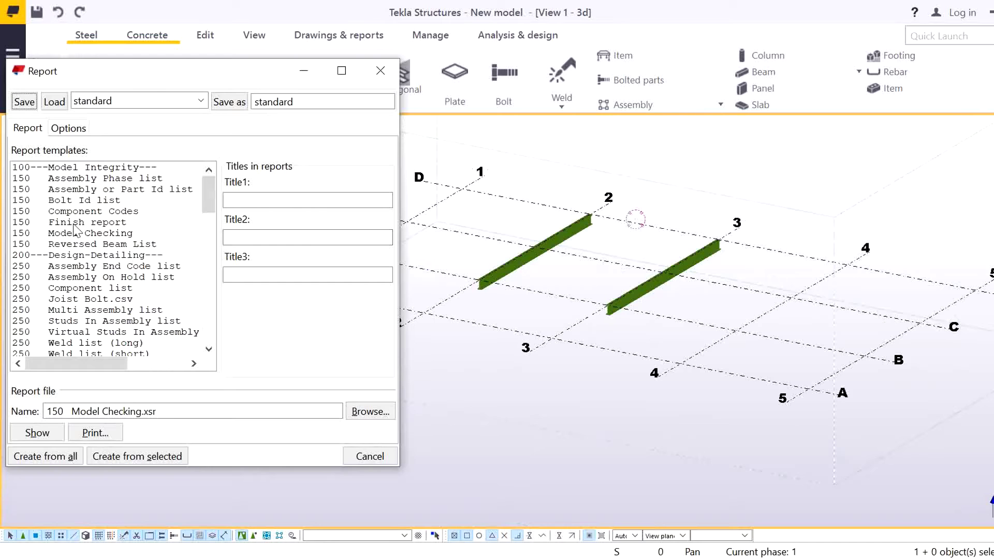
scroll(101, 305, "down", 1)
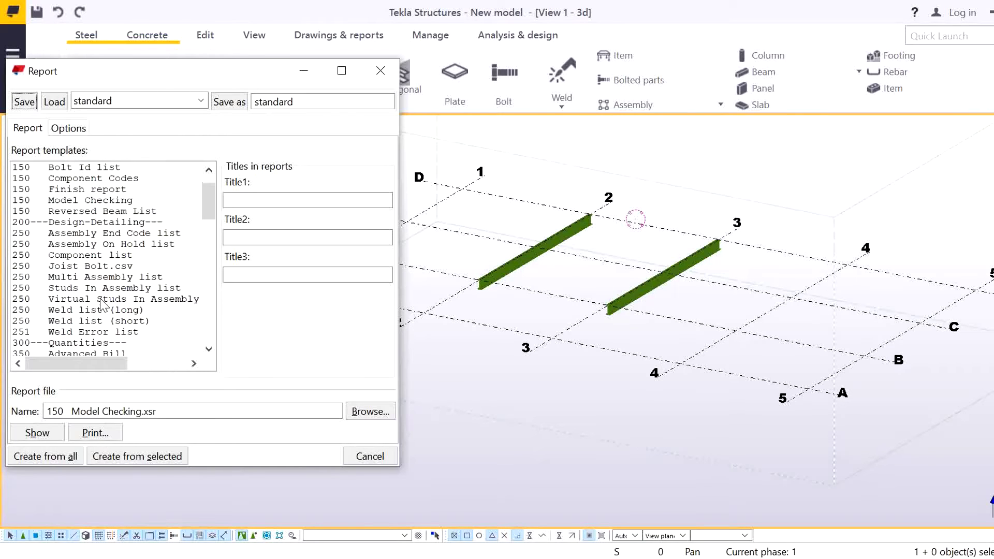
scroll(101, 304, "down", 2)
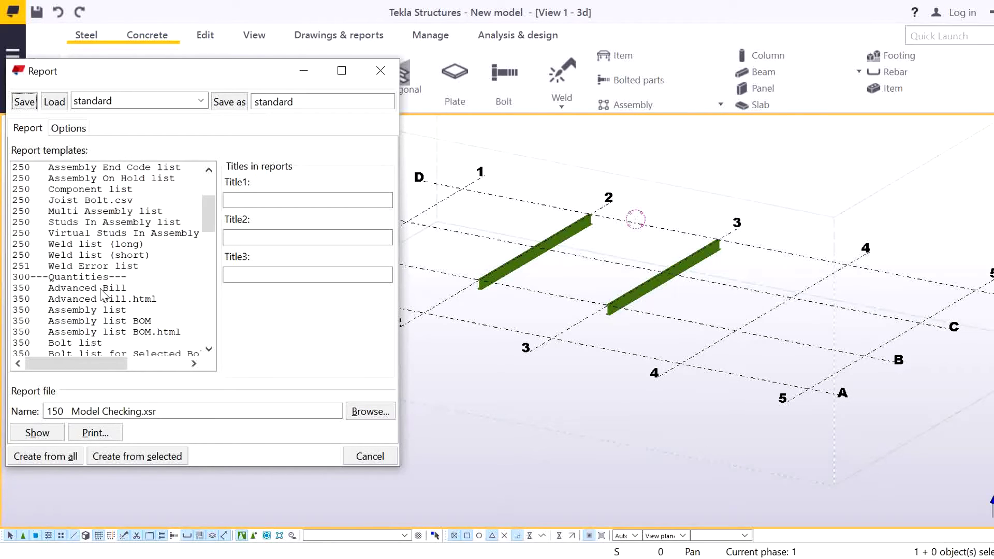
scroll(101, 293, "up", 1)
scroll(100, 209, "up", 1)
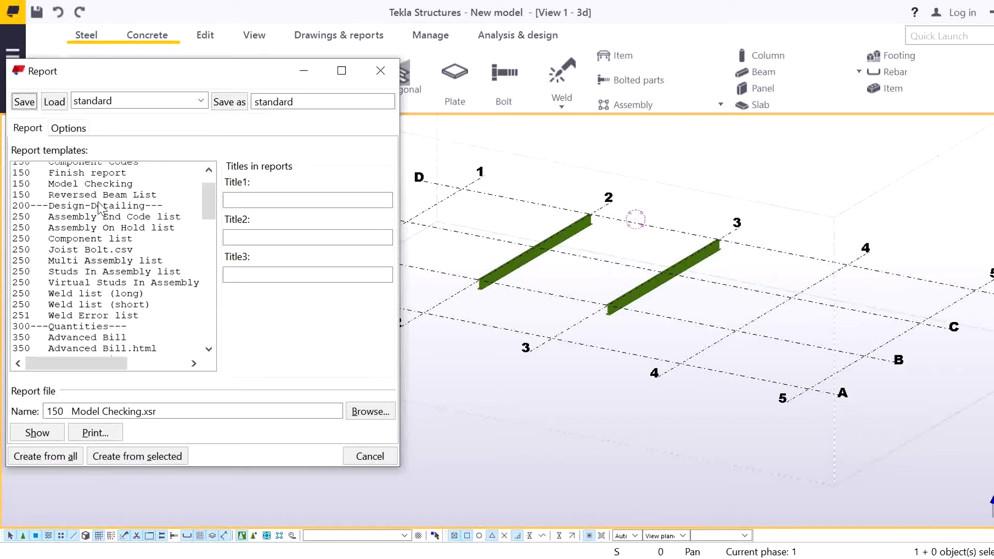
left_click(96, 200)
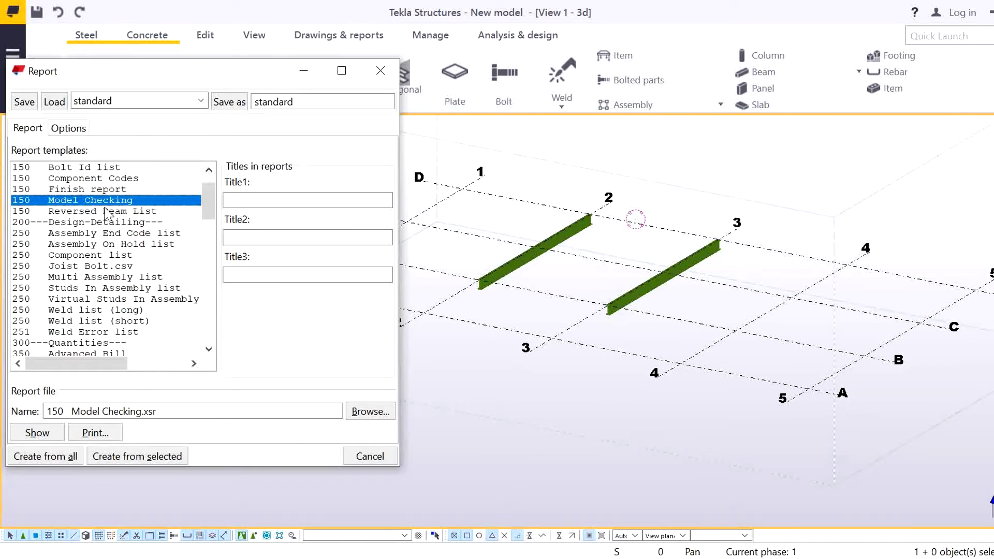
left_click(54, 458)
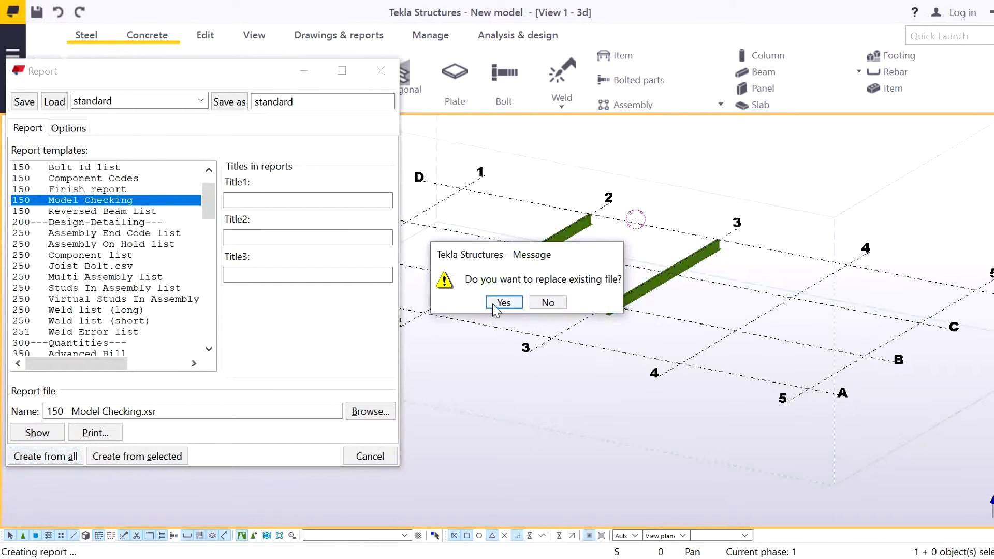
- Replace the existing report file and locate each W16X40 B1 beam from the report's find lines
left_click(501, 302)
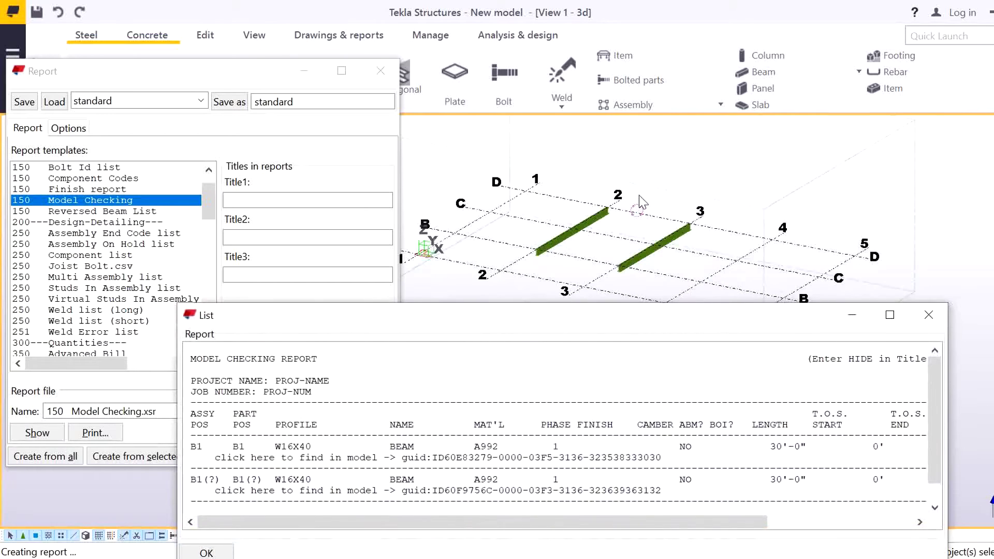
left_click_drag(607, 317, 633, 276)
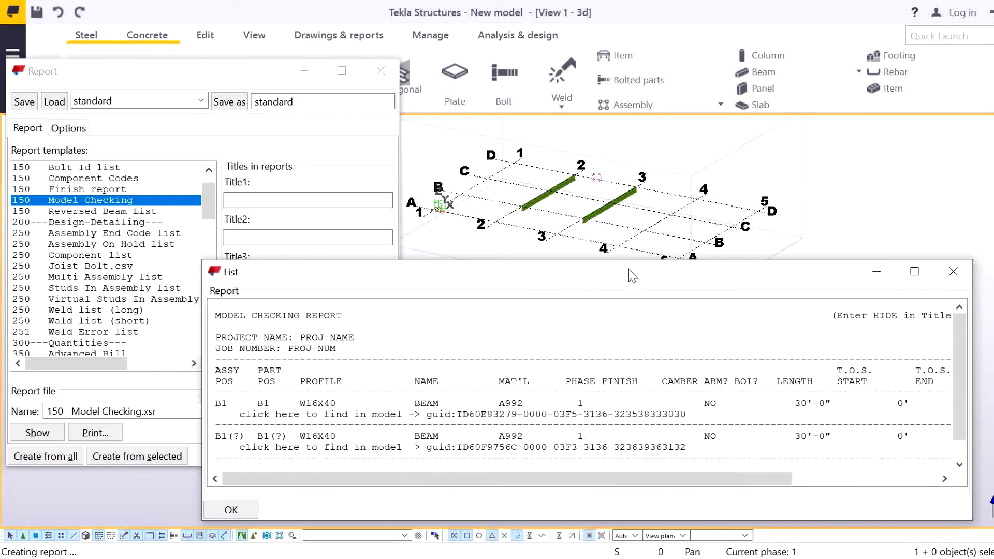
left_click(288, 404)
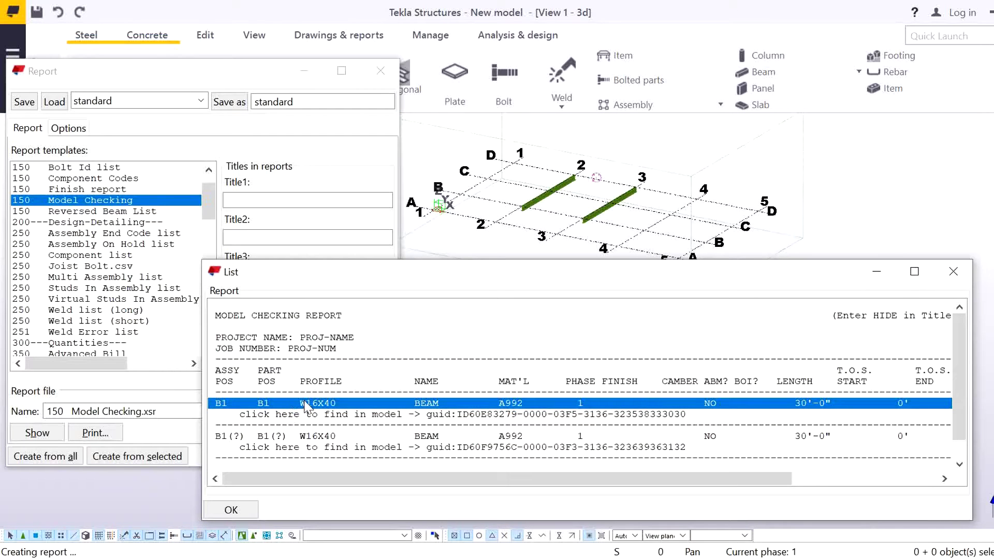
left_click(361, 415)
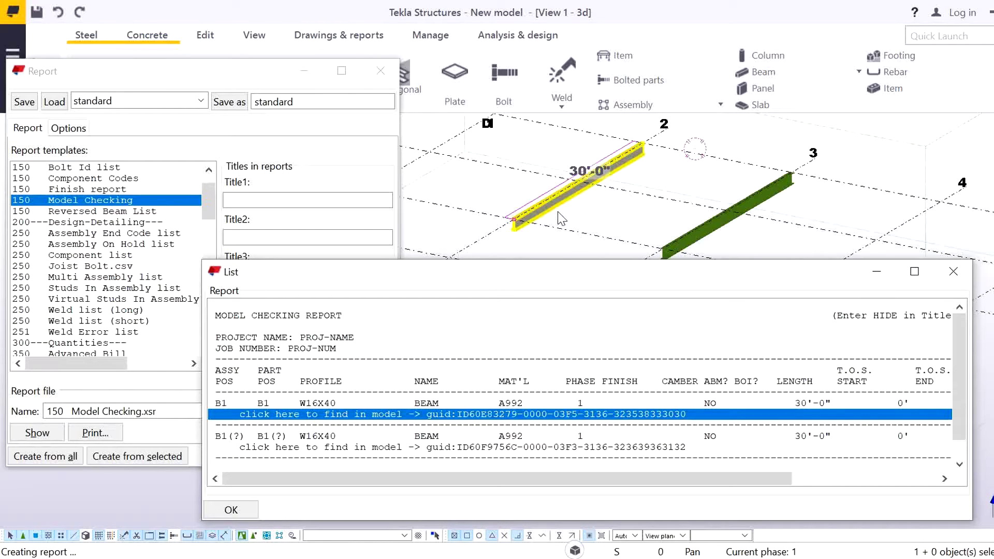
left_click(360, 448)
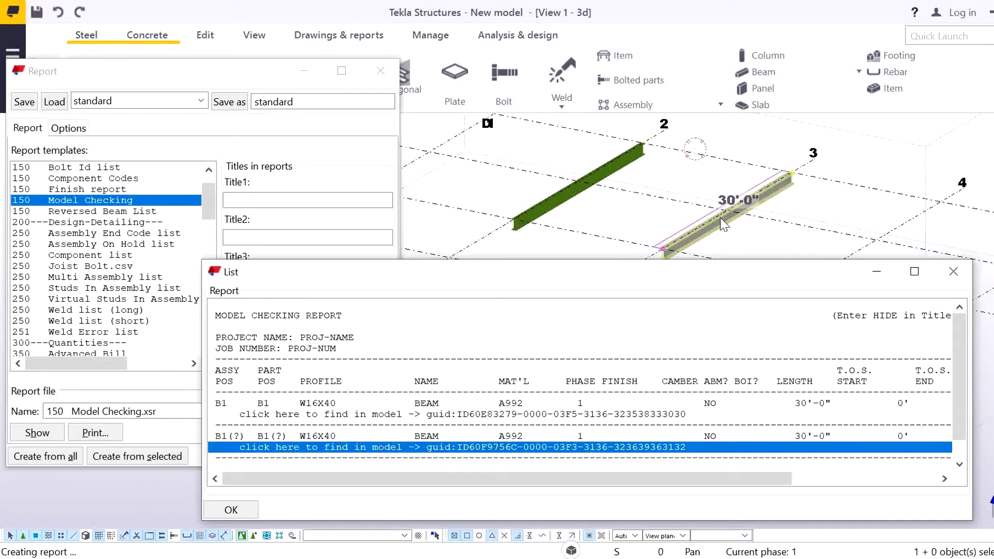
- Adjust the model view to inspect the located beams, then close the report list
left_click(639, 216)
scroll(761, 243, "down", 1)
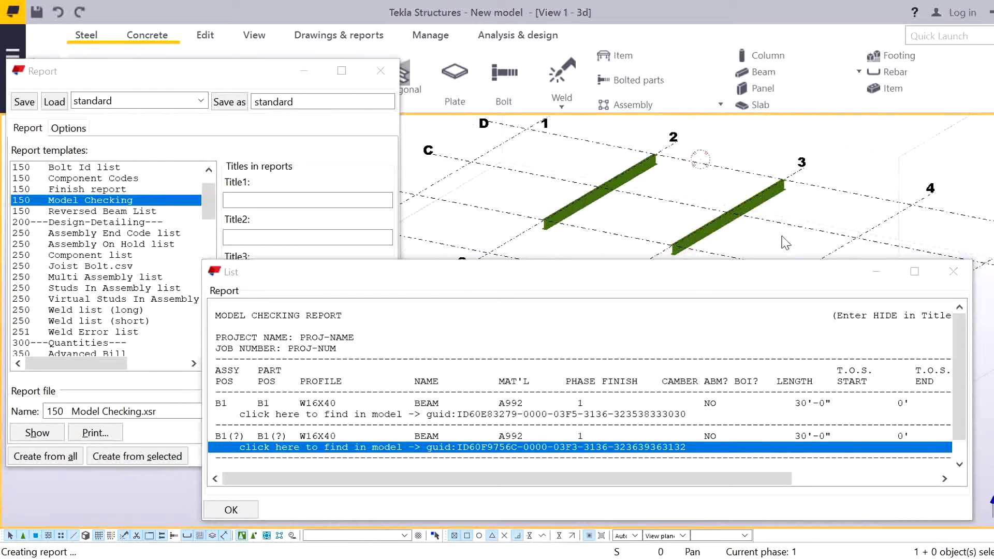
middle_click_drag(779, 243, 734, 226)
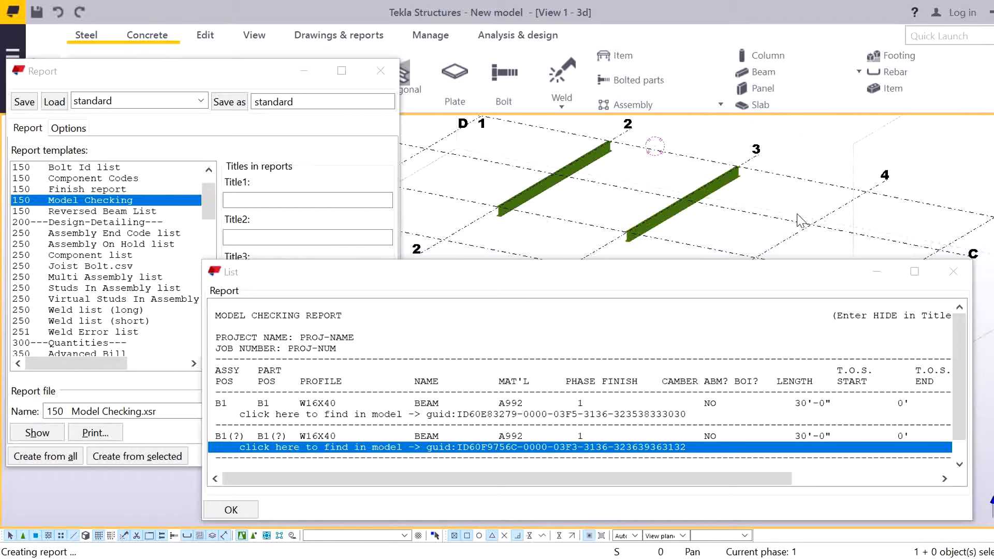
left_click(954, 278)
- Close the Report dialog, dismiss the position numbers warning, and interrupt the current command
left_click(256, 370)
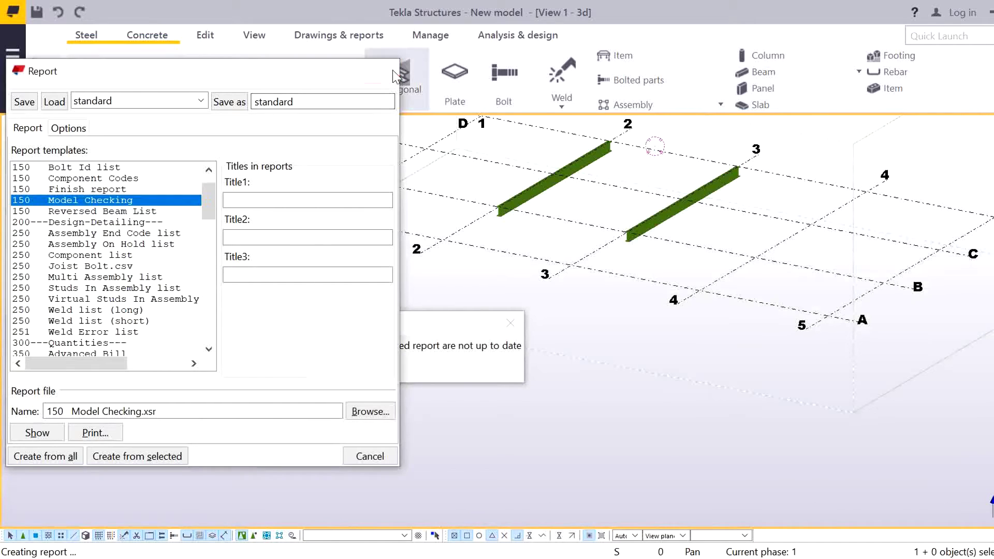
left_click(393, 71)
left_click(253, 370)
right_click(422, 206)
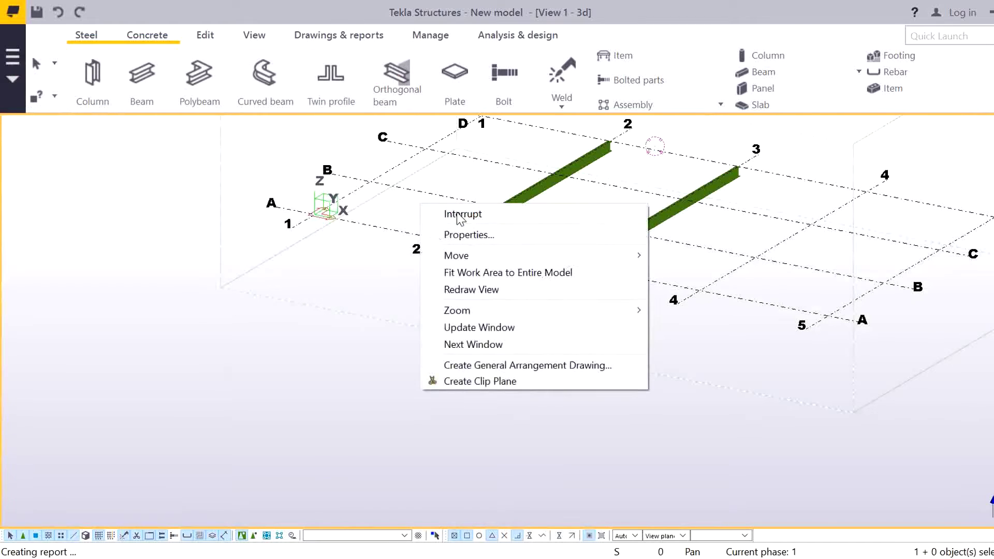
left_click(460, 215)
- Launch the Template Editor from the File menu's Editors list
left_click(13, 57)
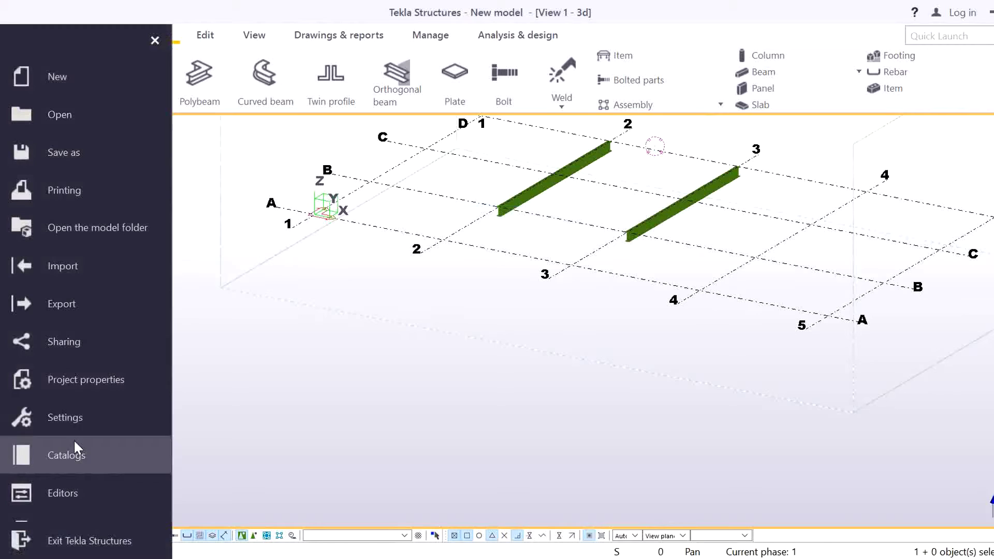
left_click(83, 489)
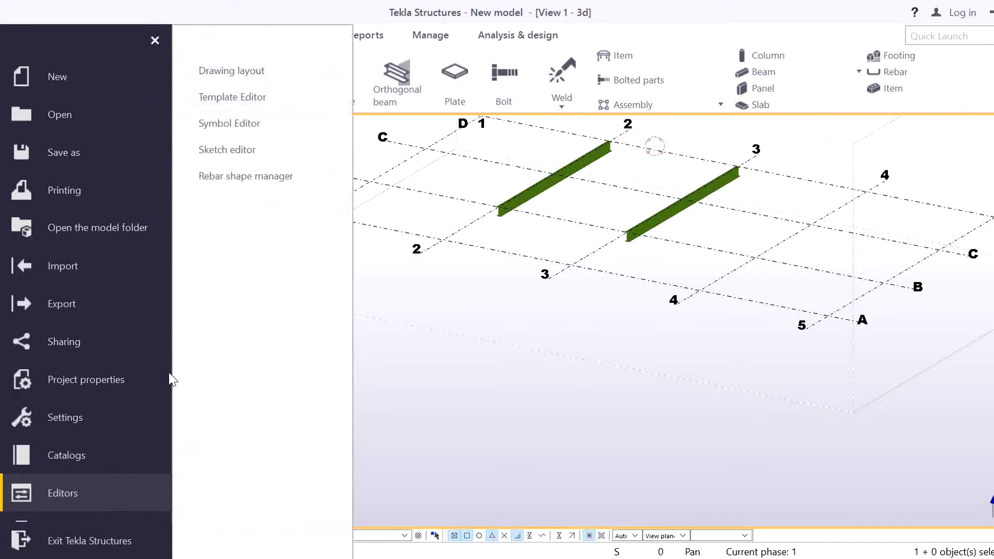
left_click(248, 105)
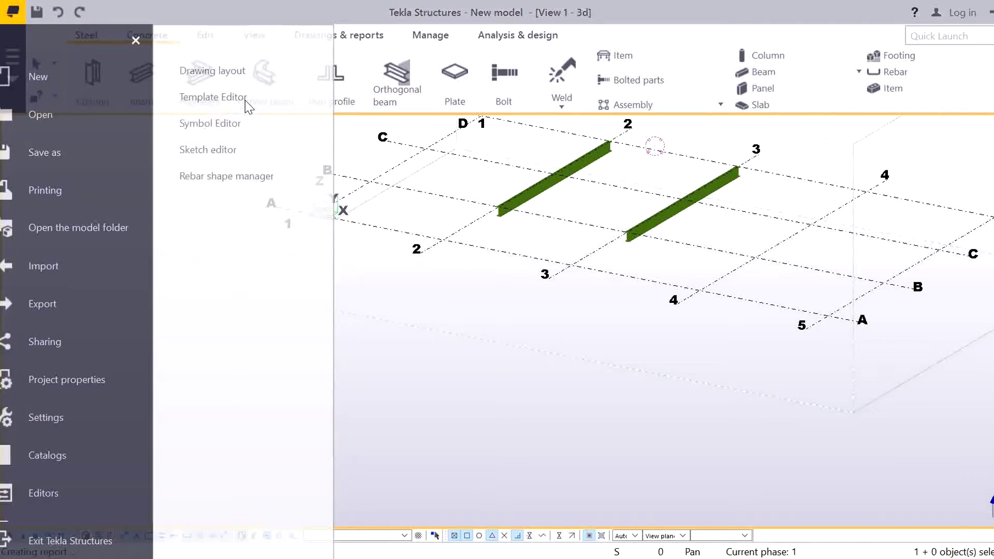
left_click(15, 27)
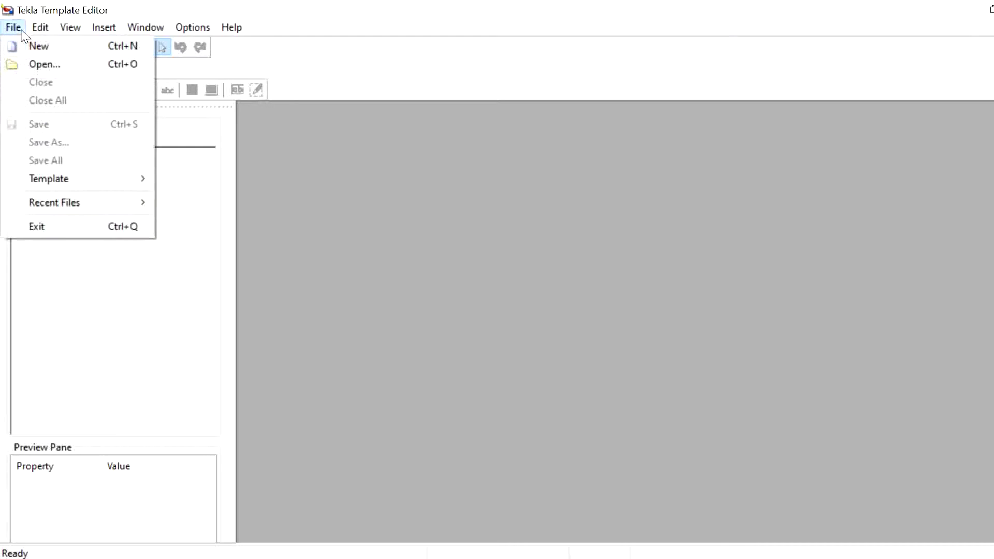
- Browse to the pasted New model folder path and select 350 Advanced Bill.rpt
left_click(36, 66)
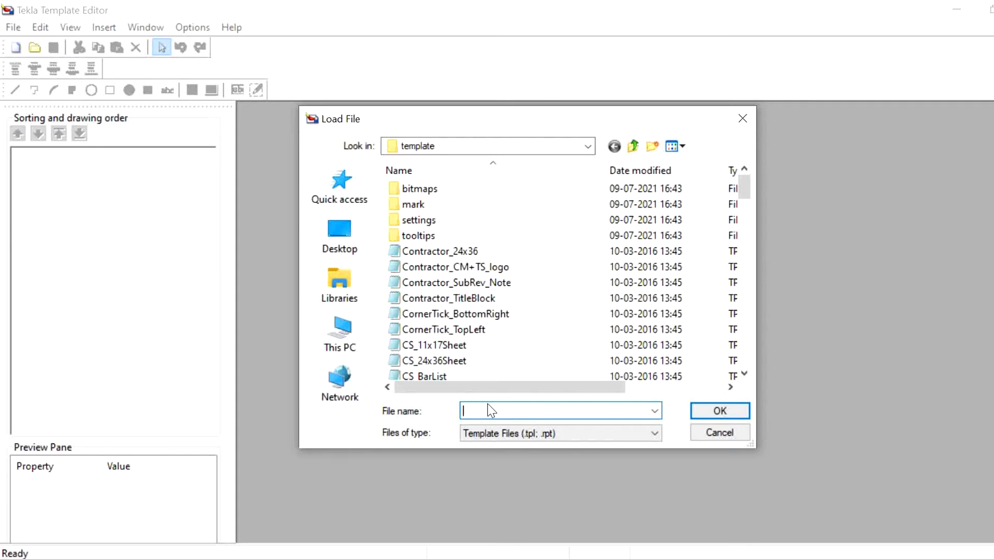
type("C:\\TeklaStructuresModels\\New model")
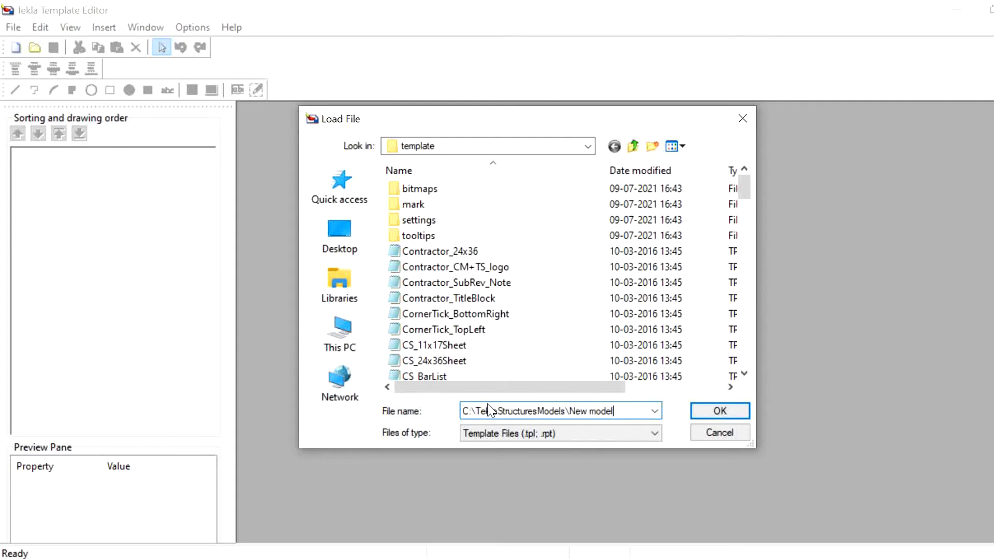
key("Return")
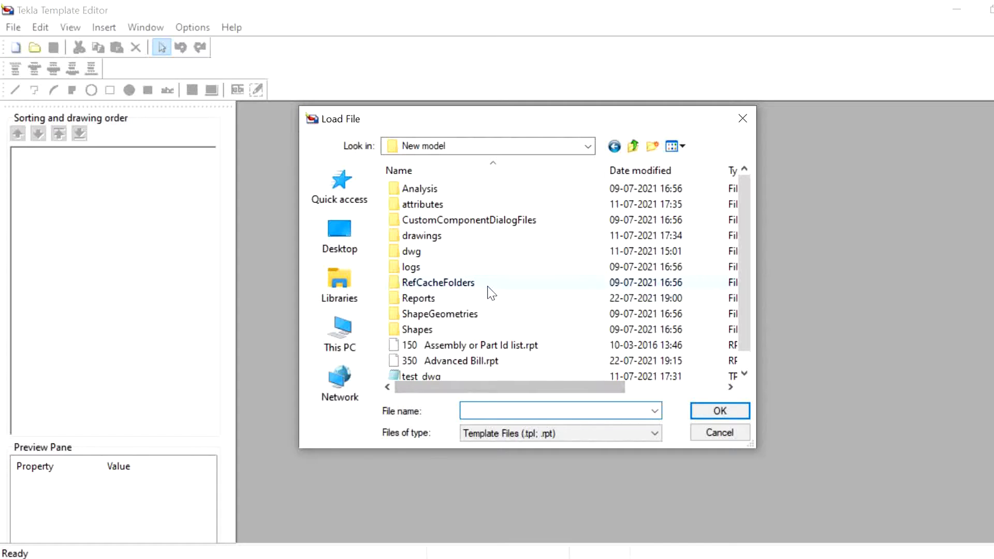
left_click(460, 360)
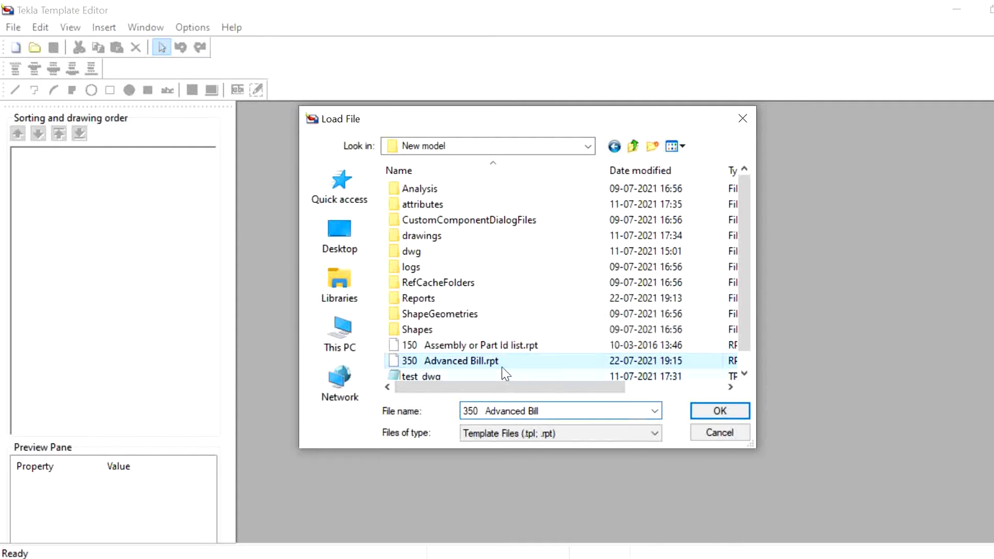
- Open 350 Advanced Bill.rpt, then choose 350 Advanced Bill in Tekla Structures' Report dialog
left_click(719, 410)
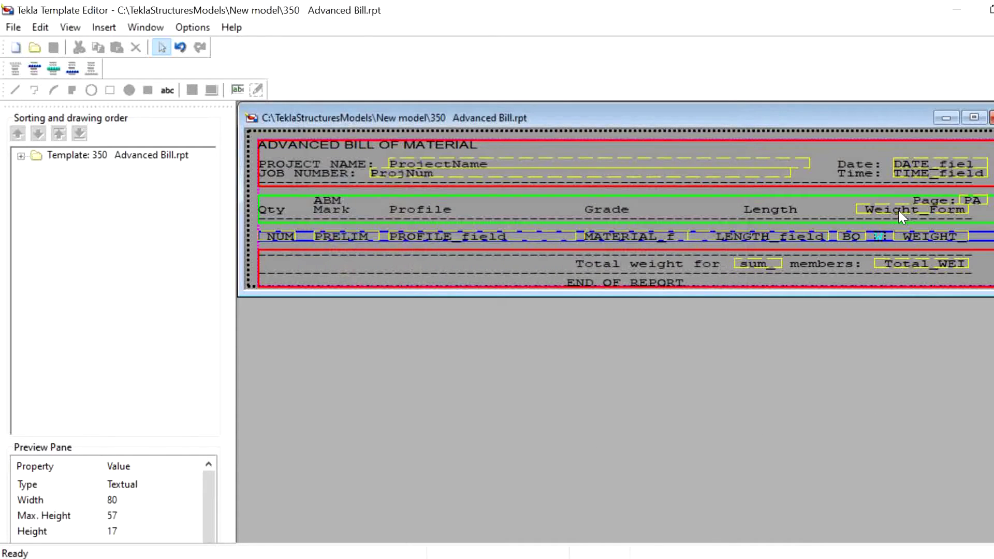
left_click(424, 497)
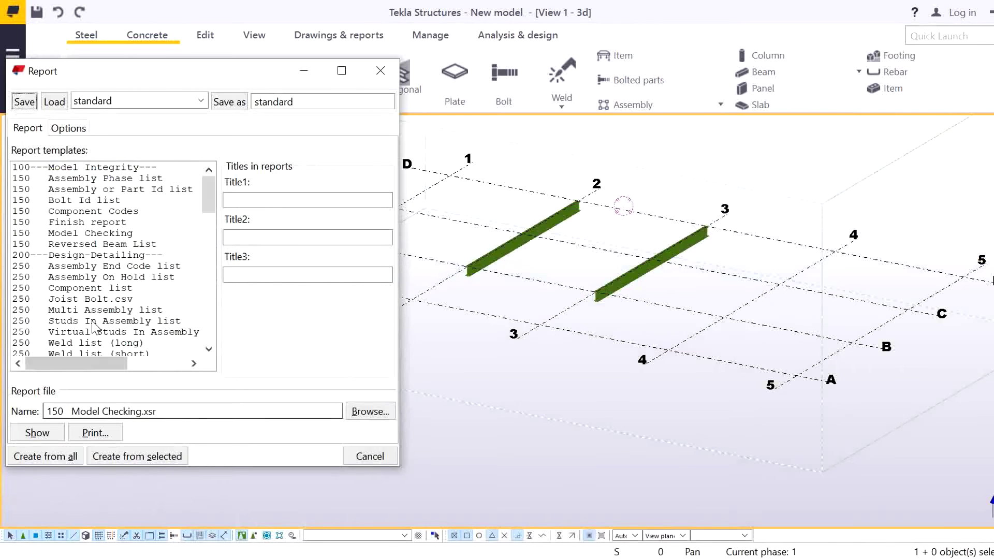
scroll(109, 220, "down", 2)
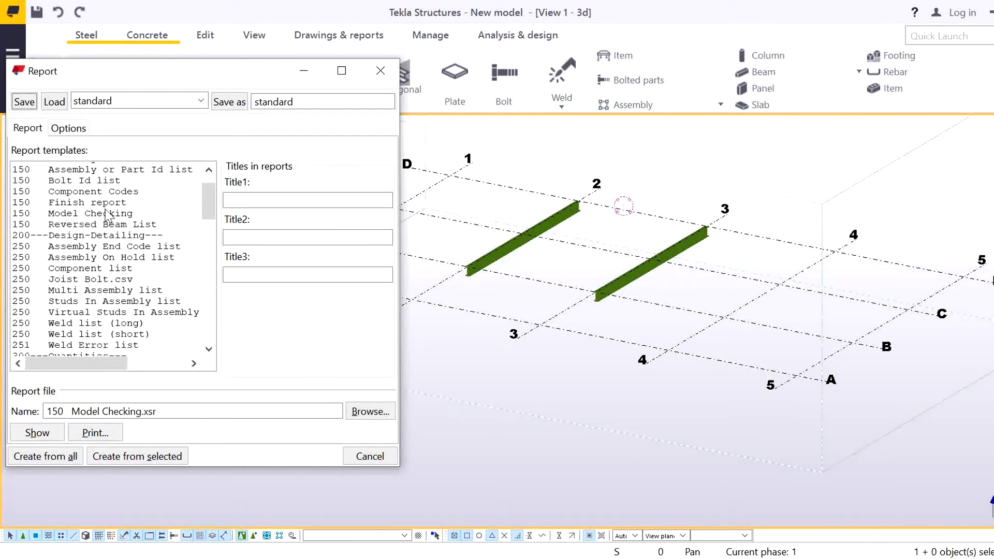
left_click(111, 322)
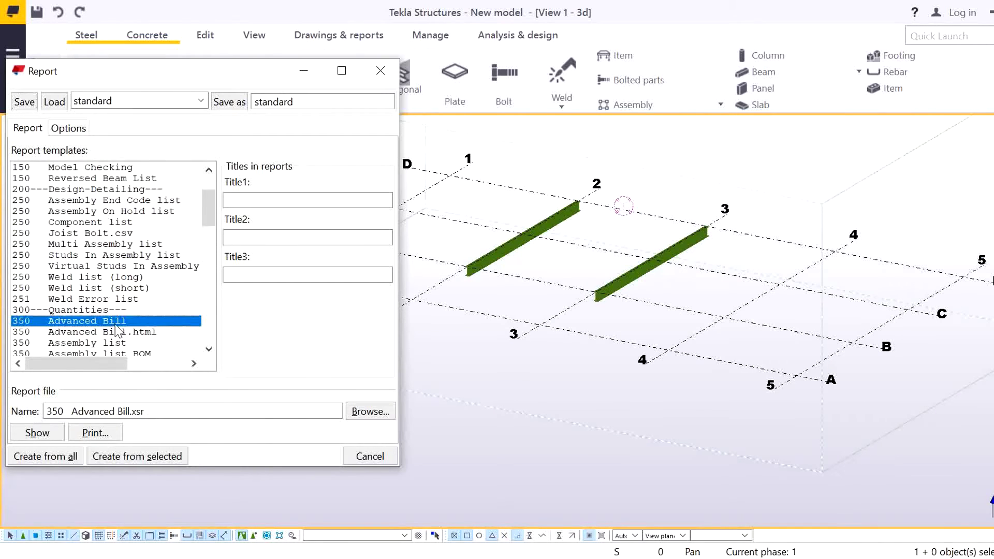
- Regenerate the 350 Advanced Bill report from all parts, check the W16X40 row, then close it
left_click(61, 458)
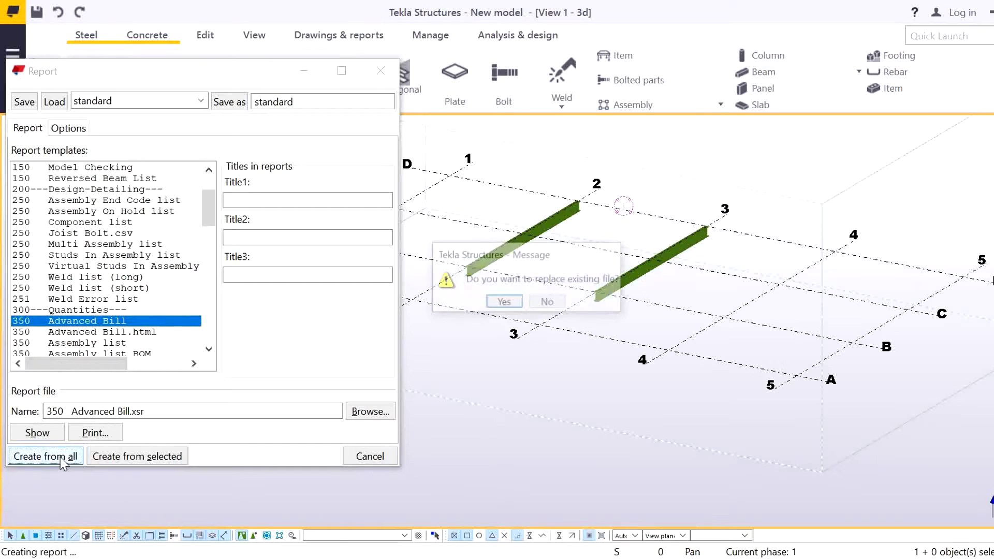
left_click(503, 302)
left_click(590, 404)
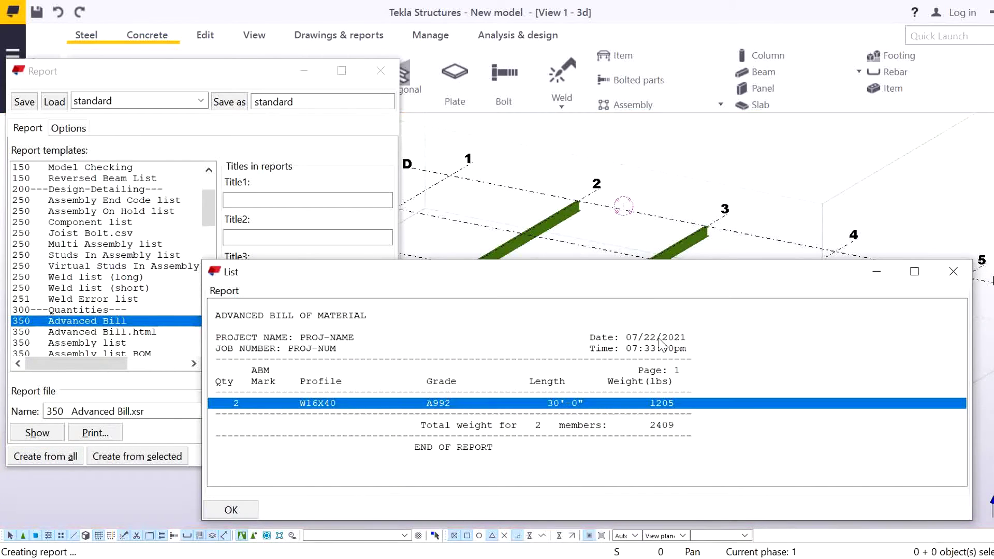
left_click_drag(651, 281, 655, 336)
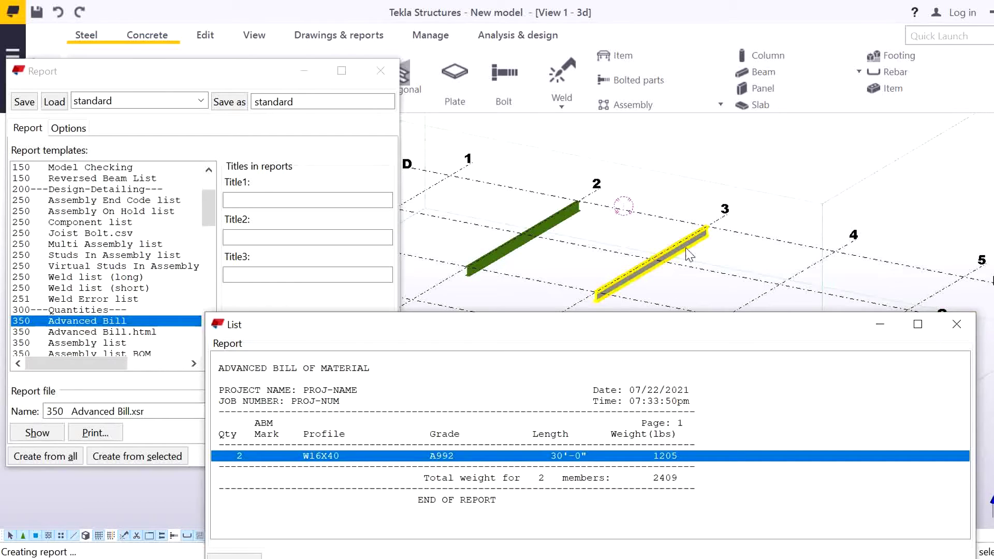
left_click(966, 331)
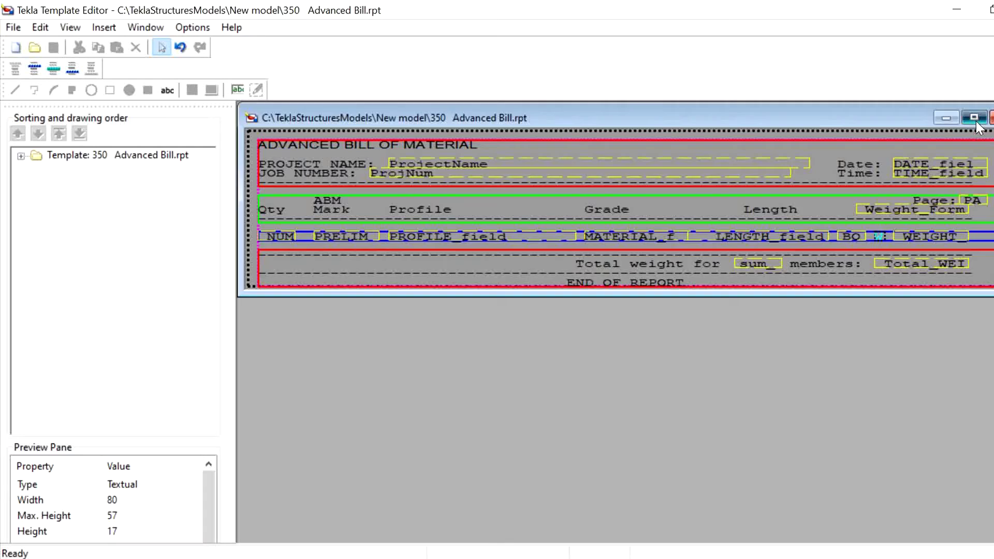
- Maximize the Advanced Bill template and set its page width to 150 characters
left_click(974, 118)
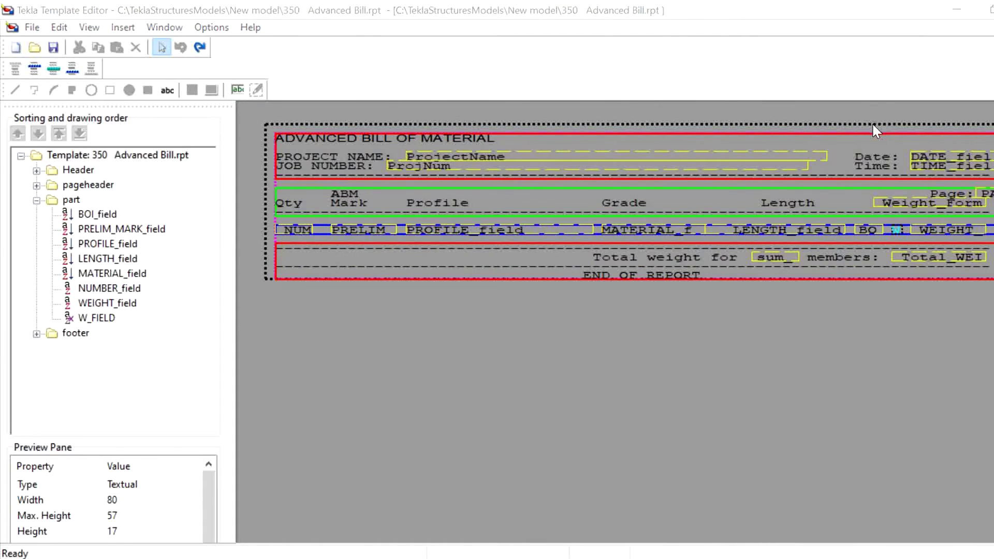
double_click(871, 124)
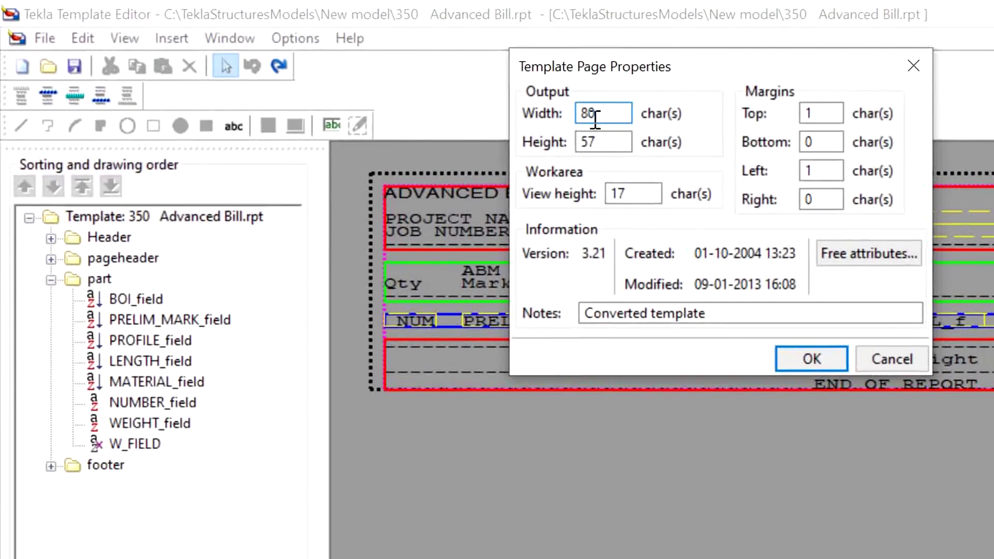
type("150")
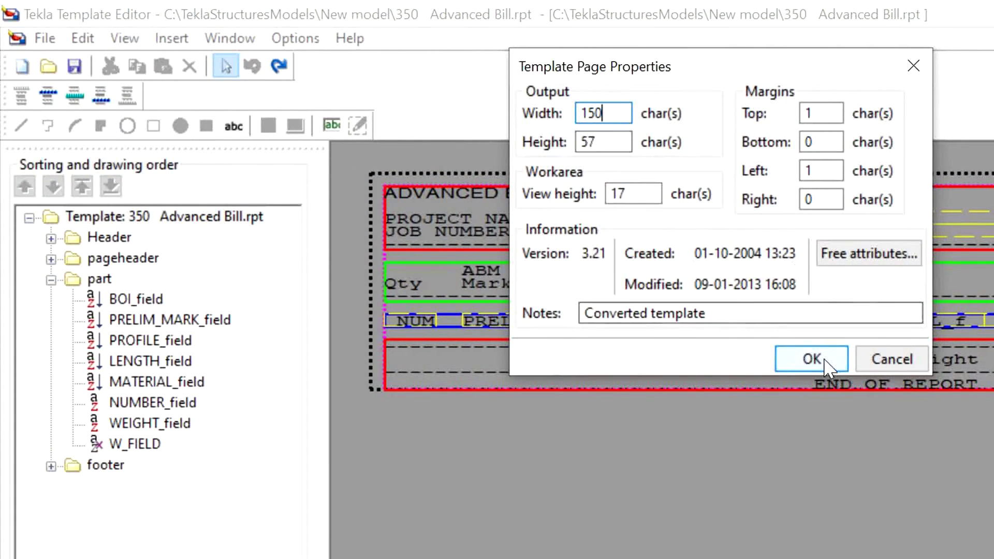
left_click(805, 356)
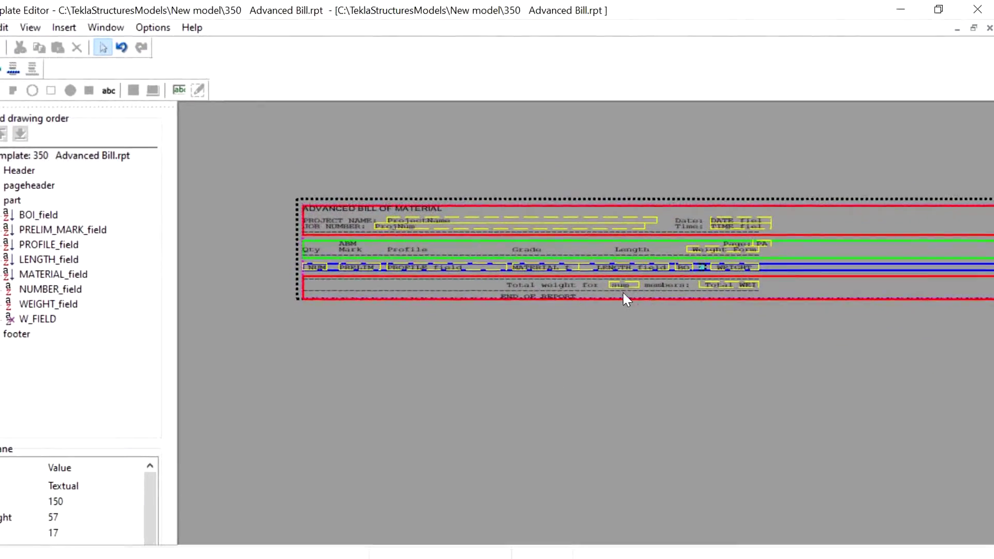
- Place a 'GUID:' text label on the part row, right of the WEIGHT field
scroll(808, 360, "up", 3)
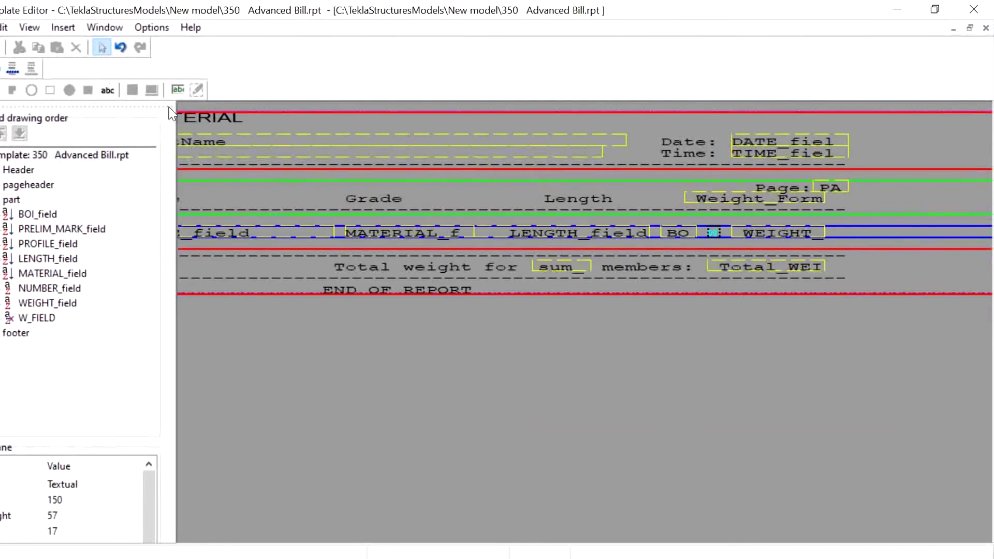
left_click(107, 91)
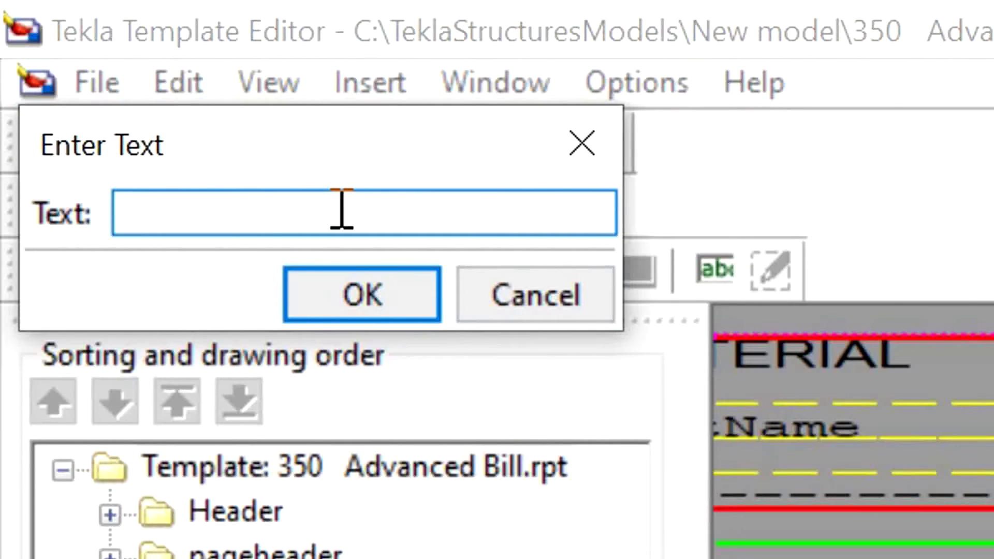
type("GUID")
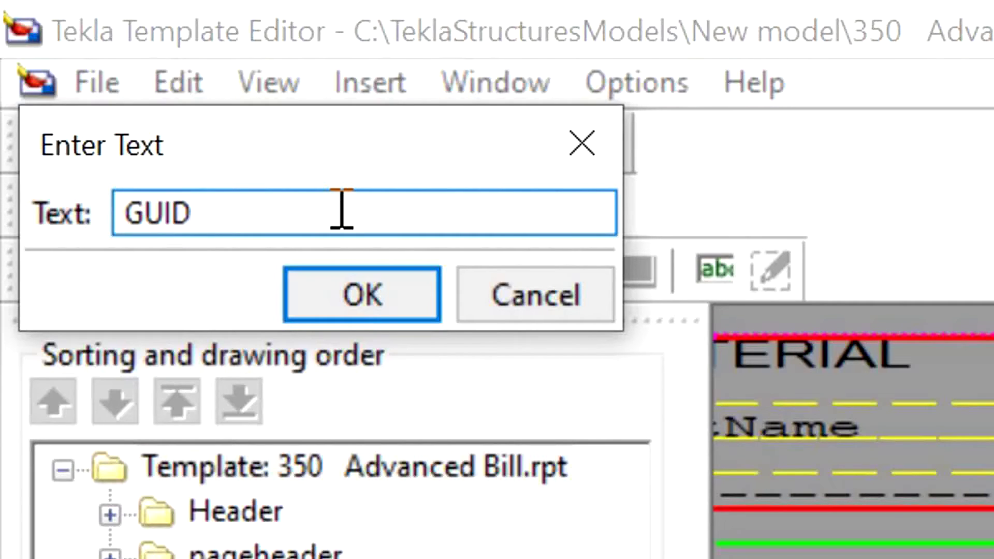
type(":")
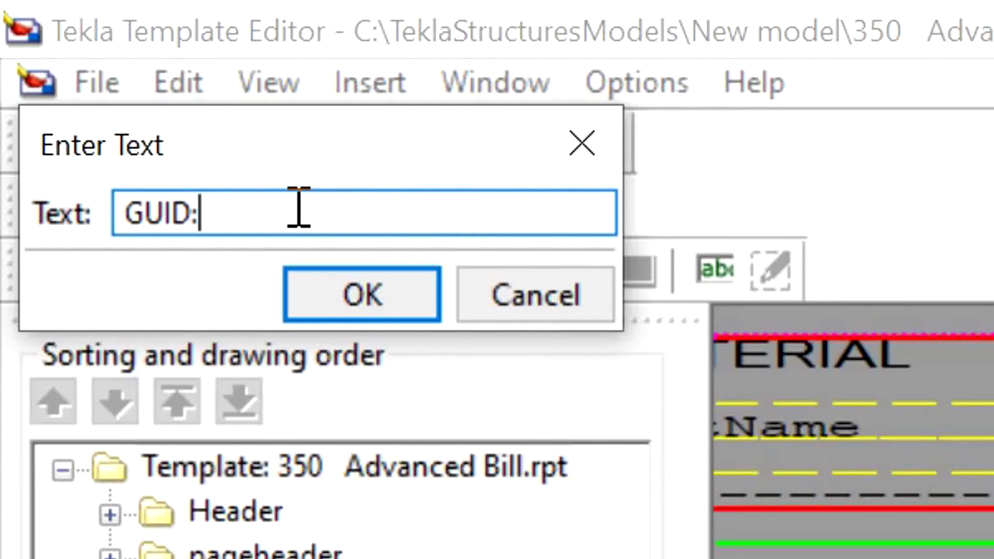
left_click(383, 298)
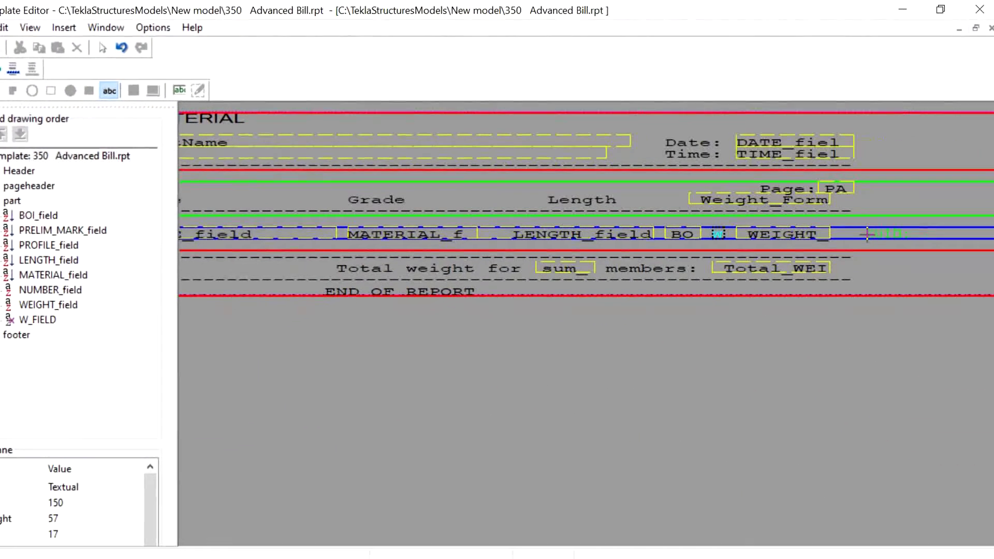
left_click(866, 234)
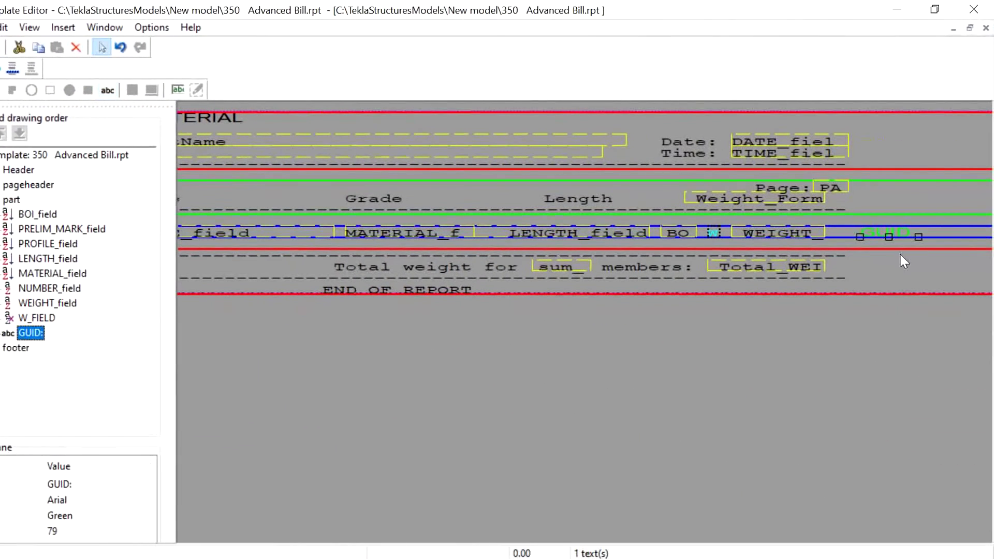
- Insert a value field bound to the part GUID attribute right after the GUID: label
left_click(179, 91)
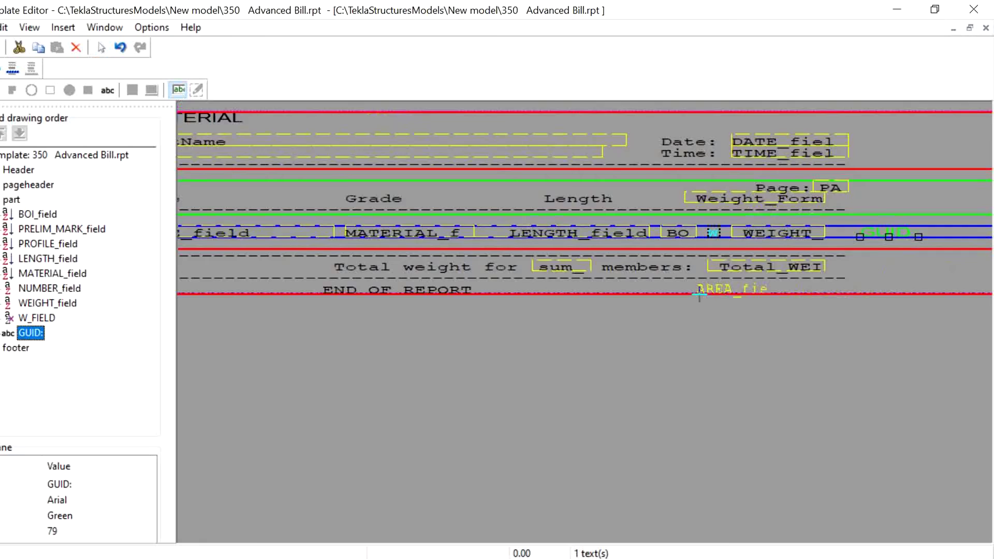
scroll(699, 292, "down", 1)
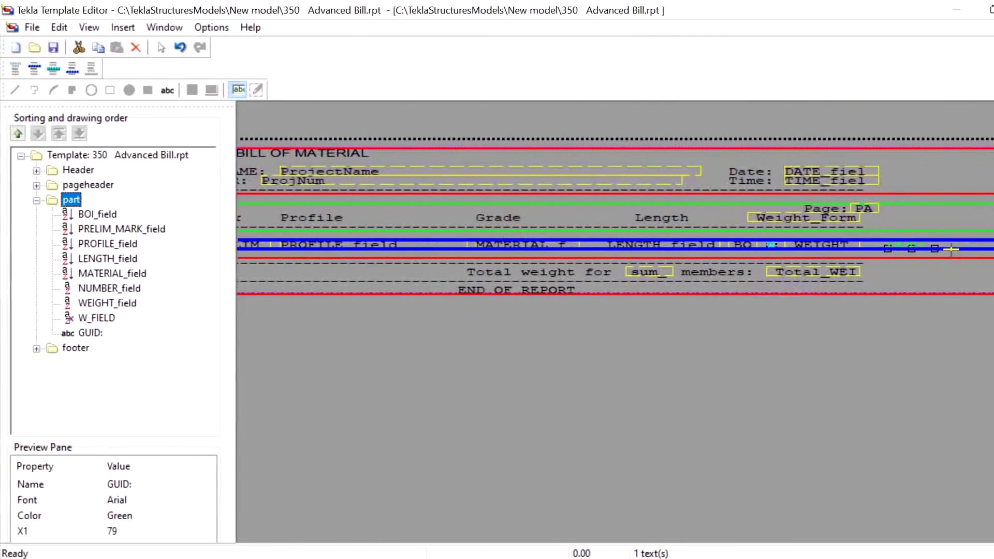
left_click(951, 249)
left_click(100, 205)
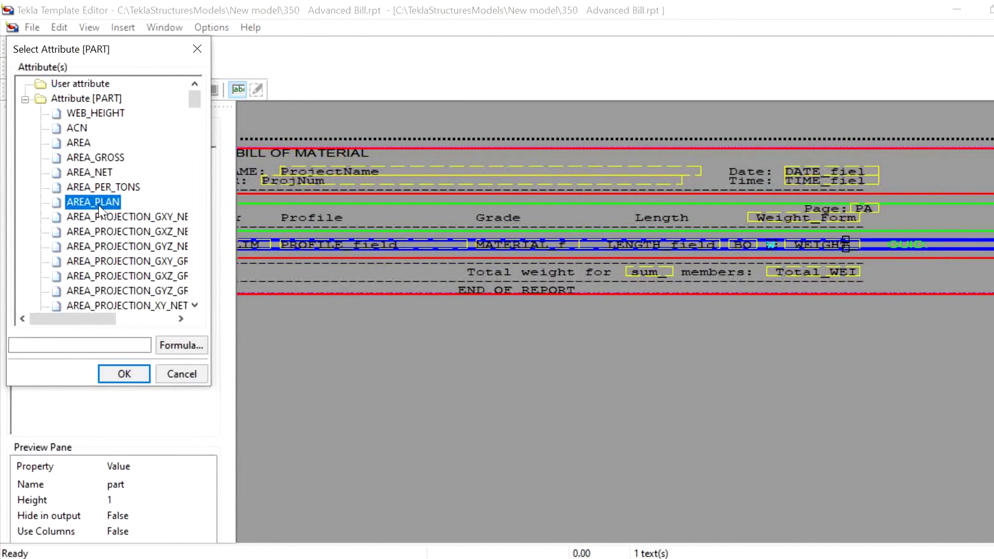
key("g")
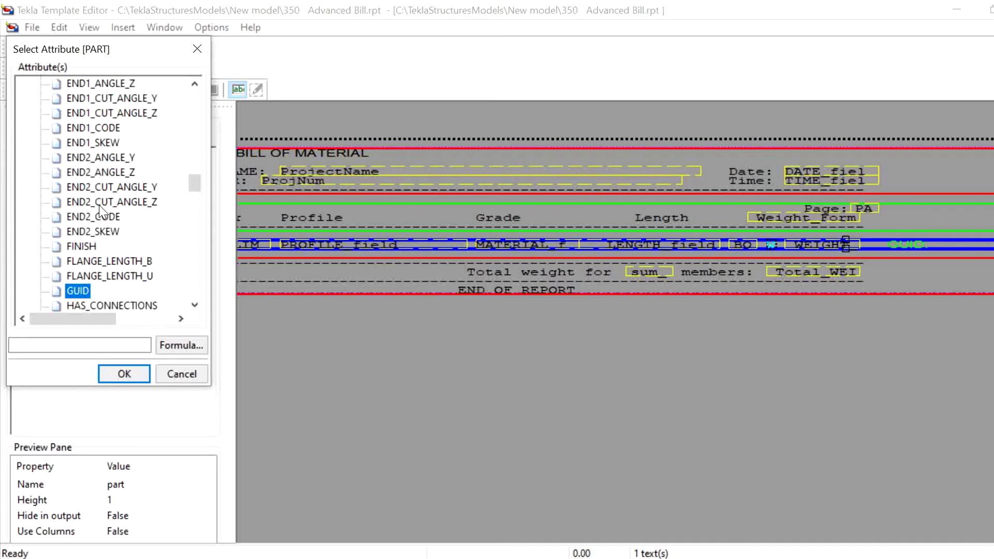
left_click(125, 375)
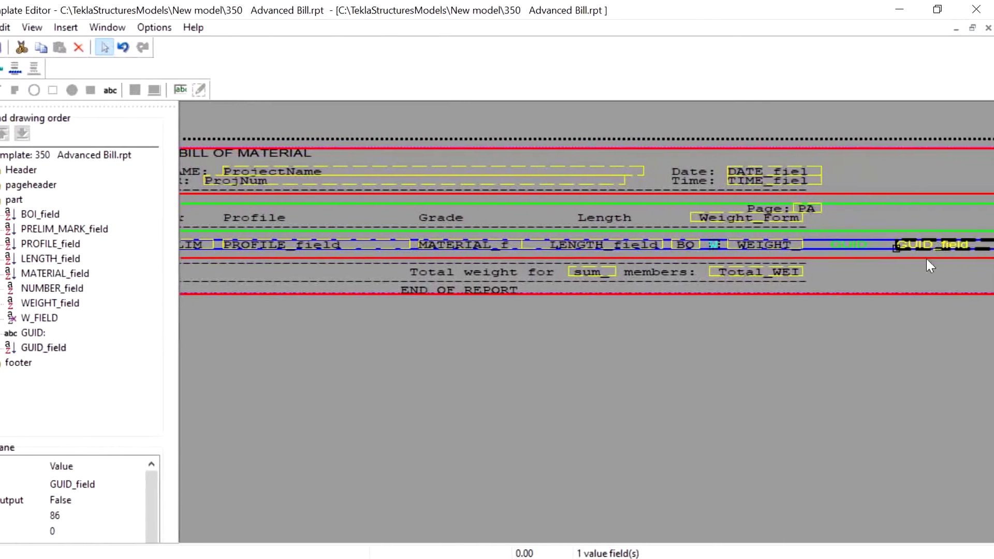
scroll(925, 257, "down", 3)
scroll(799, 292, "up", 2)
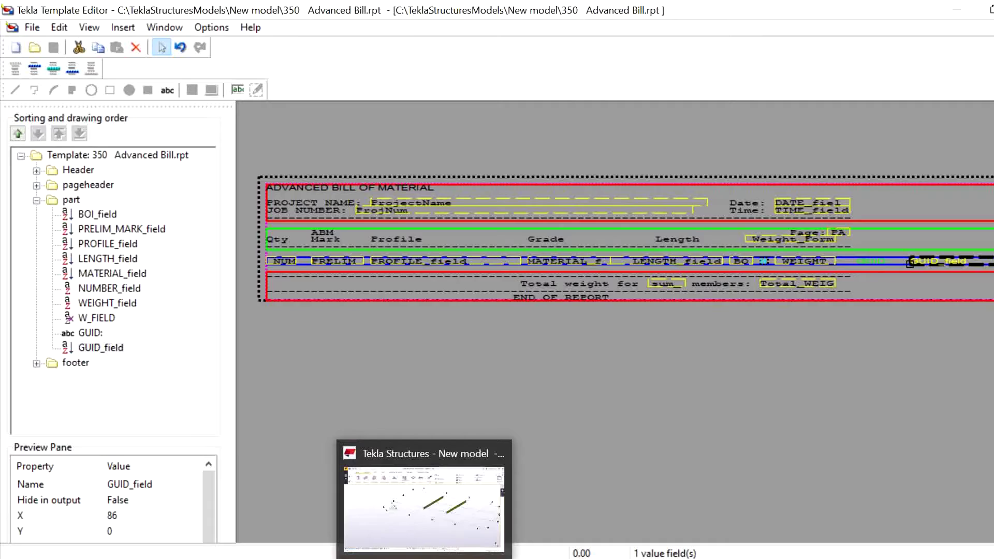
- Recreate the Advanced Bill report from all parts, replacing the file, to show each W16X40 beam's GUID
left_click(444, 505)
left_click(952, 271)
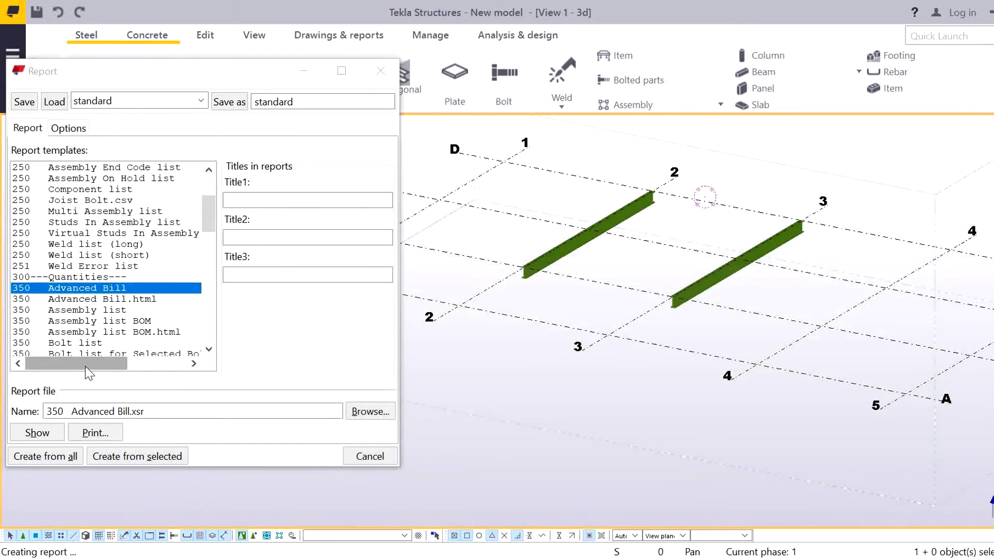
left_click(59, 464)
left_click(503, 301)
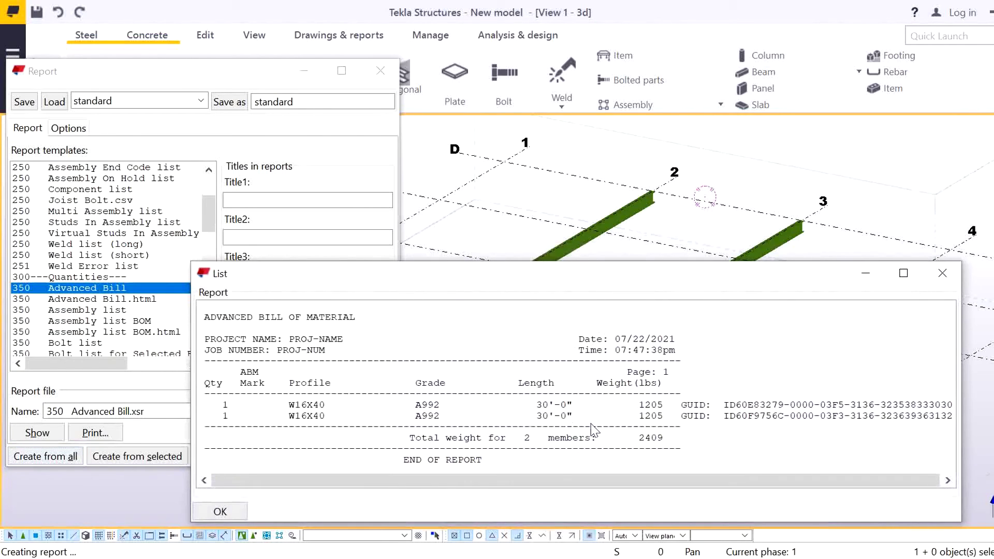
left_click_drag(592, 273, 547, 306)
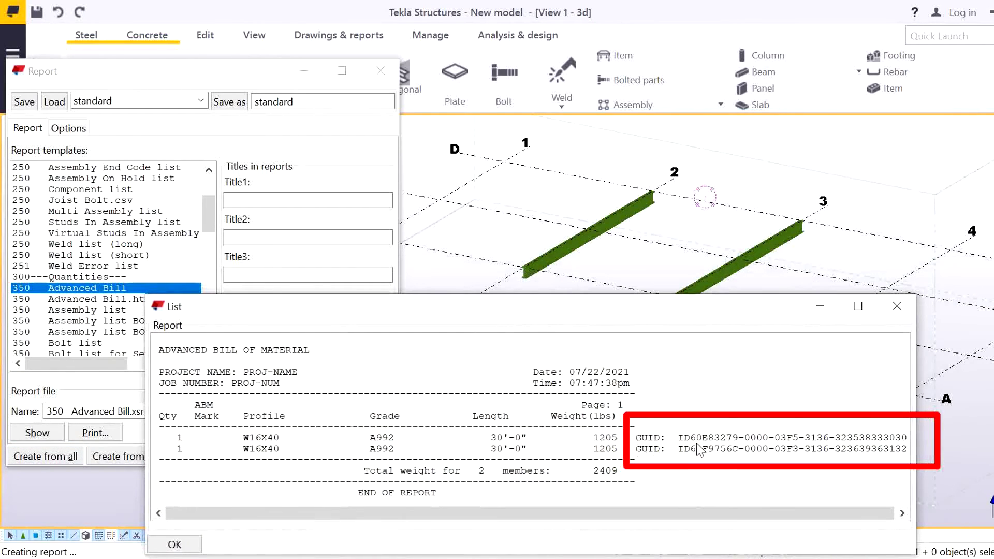
- Highlight the first W16X40 beam, then the second, from their Advanced Bill report rows
left_click(642, 438)
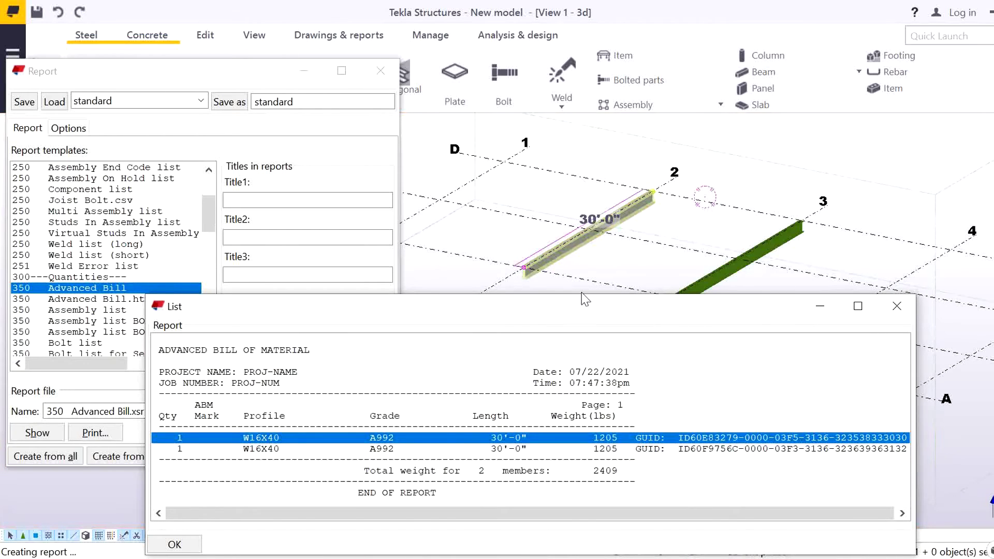
left_click_drag(587, 303, 597, 322)
scroll(601, 259, "down", 2)
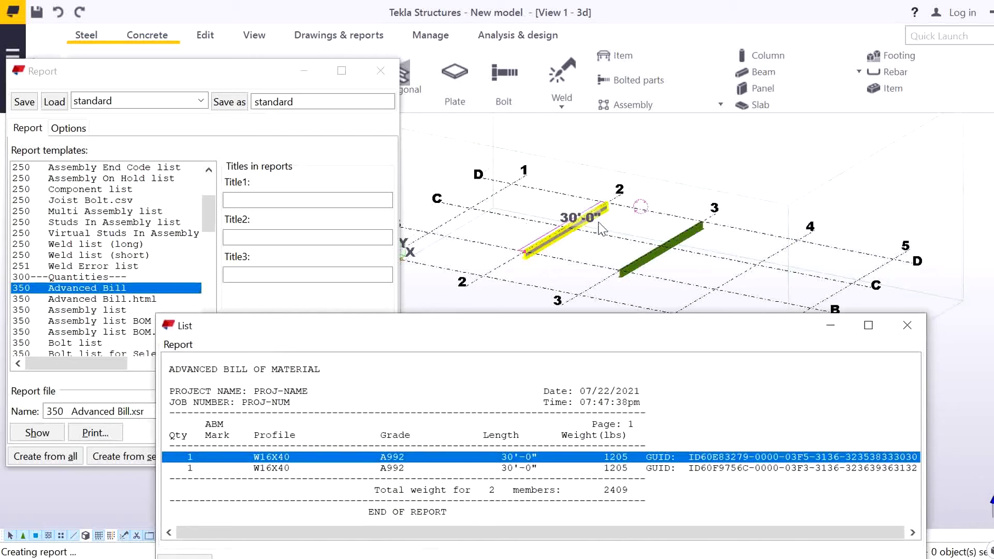
scroll(573, 250, "up", 2)
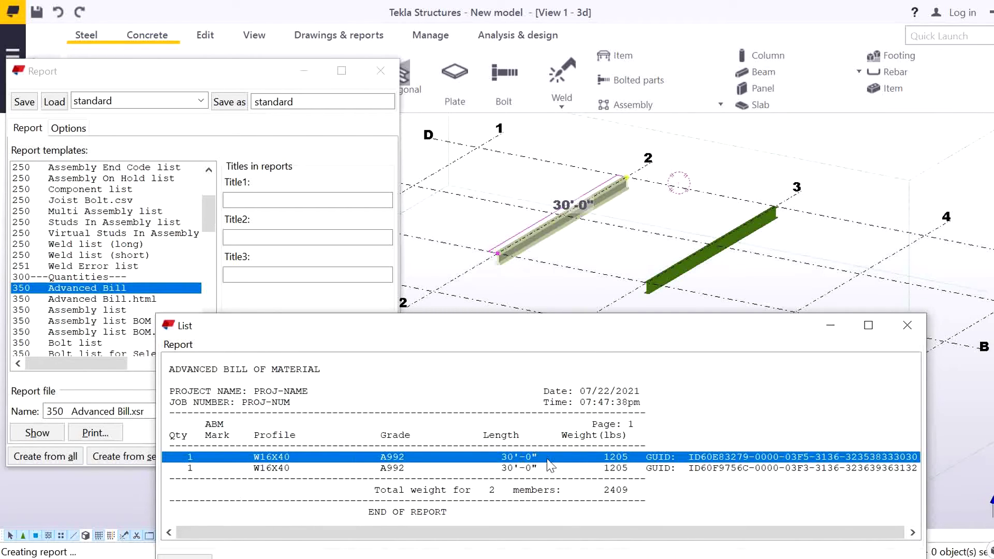
left_click(534, 468)
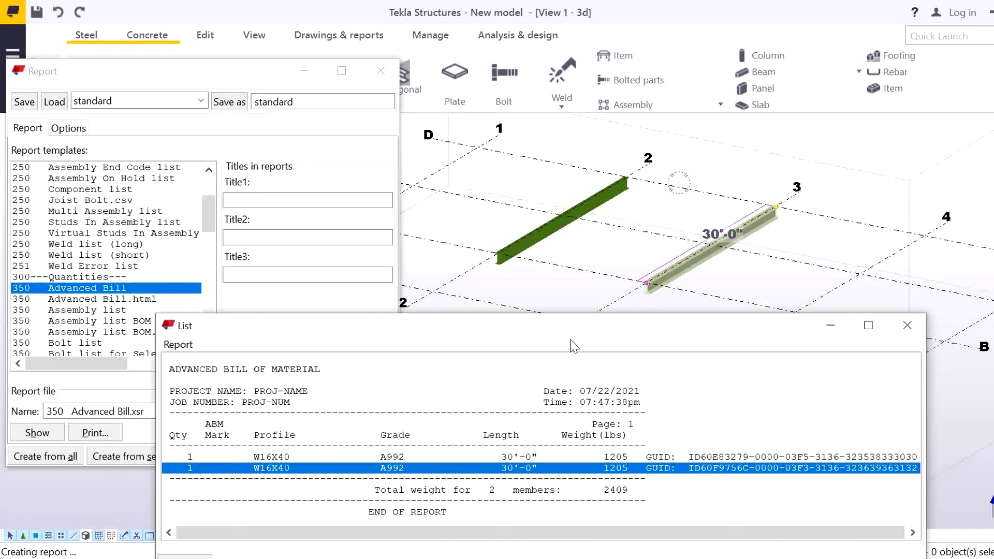
mouse_move(572, 332)
left_mouse_down()
mouse_move(619, 296)
mouse_move(636, 319)
left_mouse_up()
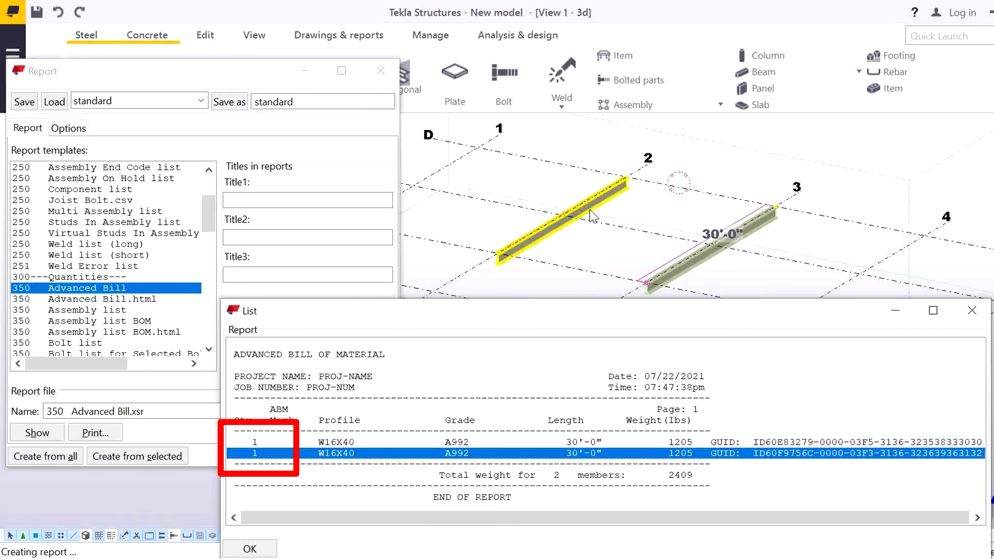
- Reselect the first W16X40 beam from its report row, then clear the model selection
scroll(611, 248, "down", 2)
scroll(611, 248, "up", 3)
left_click(611, 247)
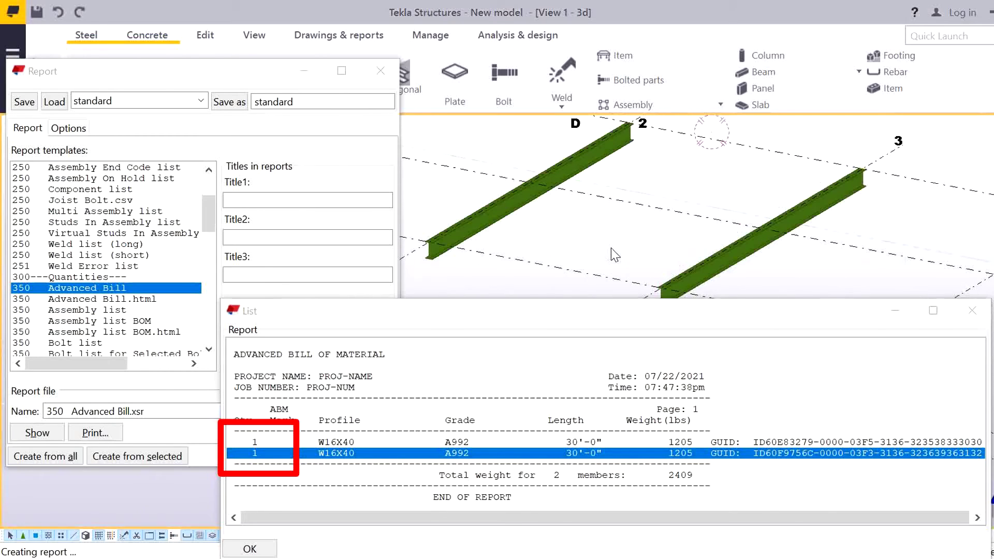
left_click(735, 454)
left_click(362, 442)
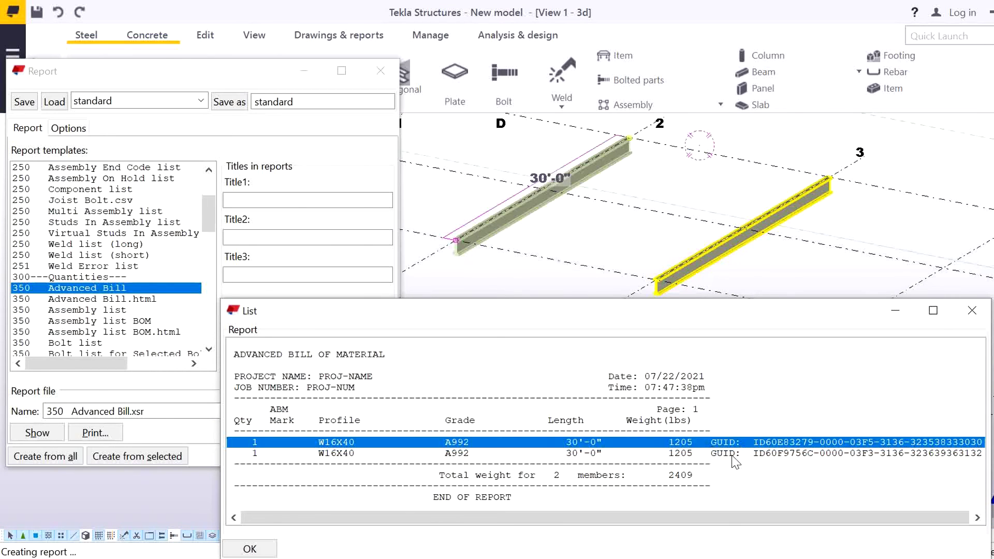
left_click(808, 270)
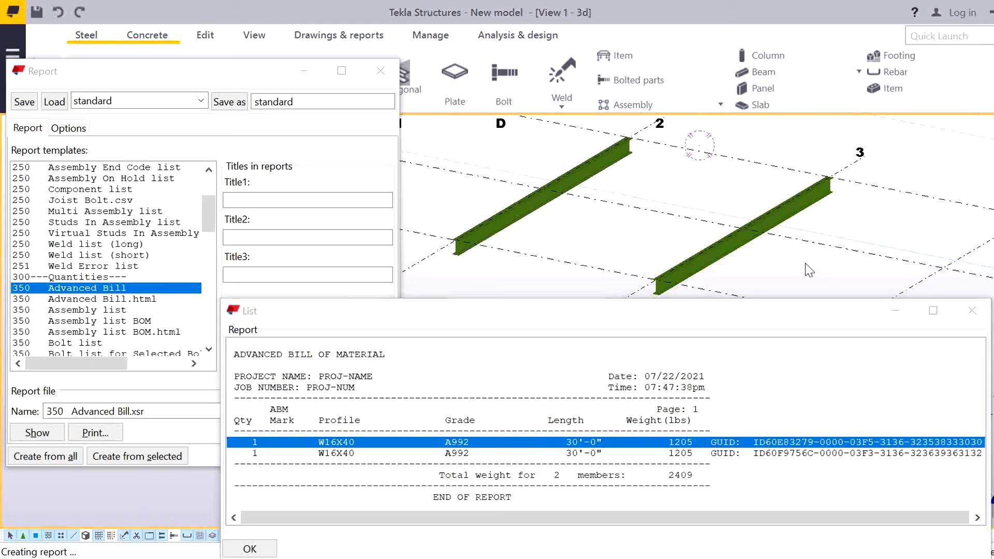